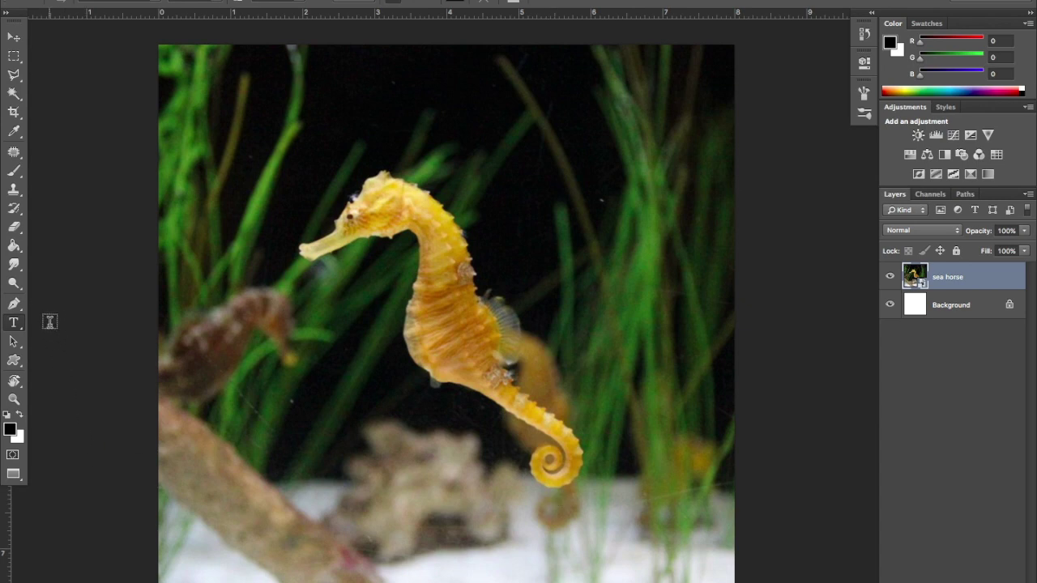
# Step: Start an open Pen tool path along the underside of the yellow seahorse's snout and jaw, ending at the throat
pyautogui.click(14, 304)
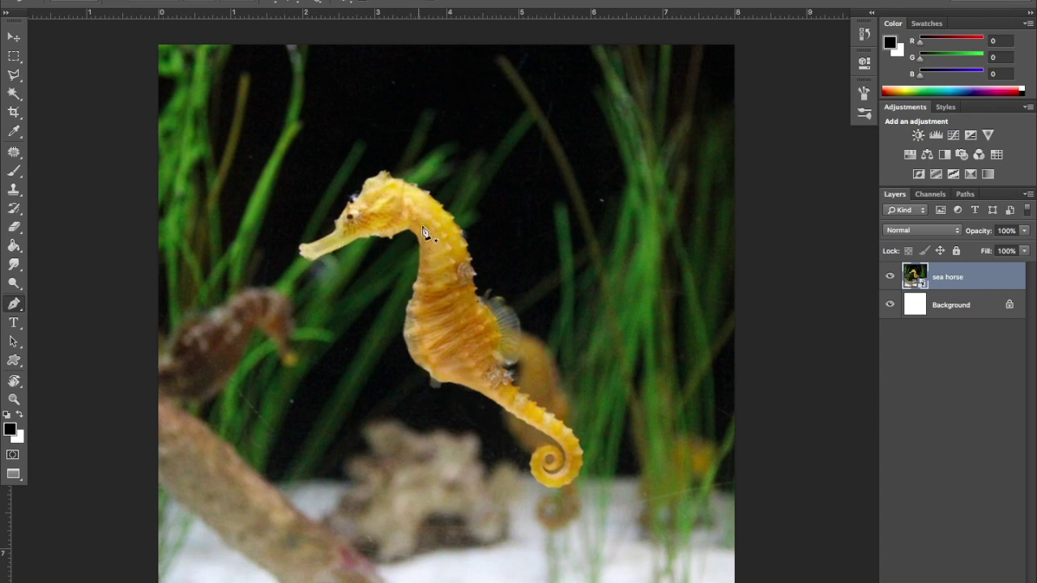
pyautogui.click(321, 257)
pyautogui.click(354, 241)
pyautogui.click(372, 241)
pyautogui.click(388, 241)
pyautogui.click(391, 242)
pyautogui.click(410, 234)
# Step: Continue the path down the seahorse's neck and front belly to the belly's lower end, finishing on a corner anchor
pyautogui.click(417, 264)
pyautogui.click(415, 287)
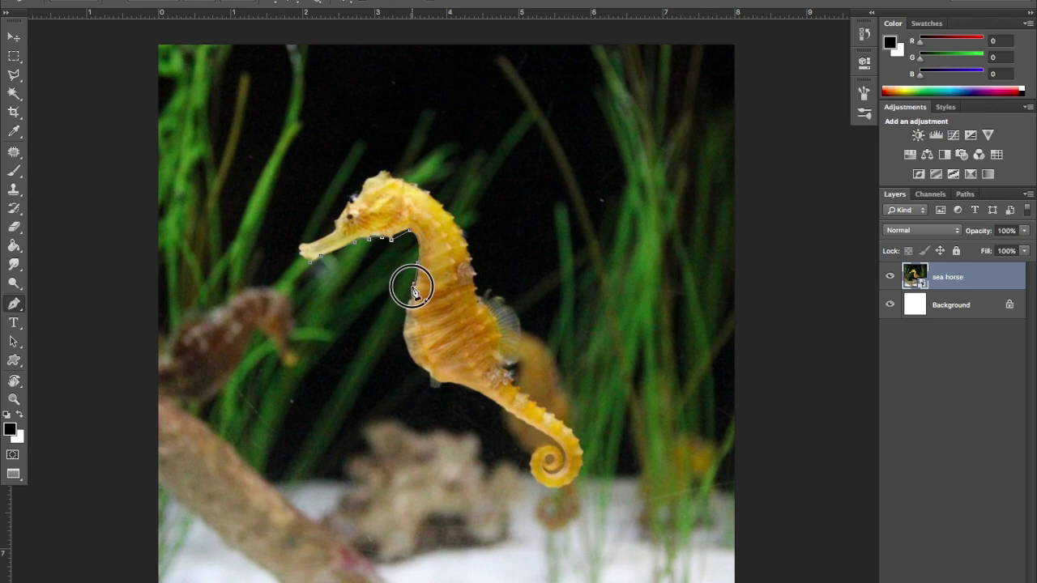
pyautogui.click(411, 297)
pyautogui.click(413, 306)
pyautogui.click(409, 306)
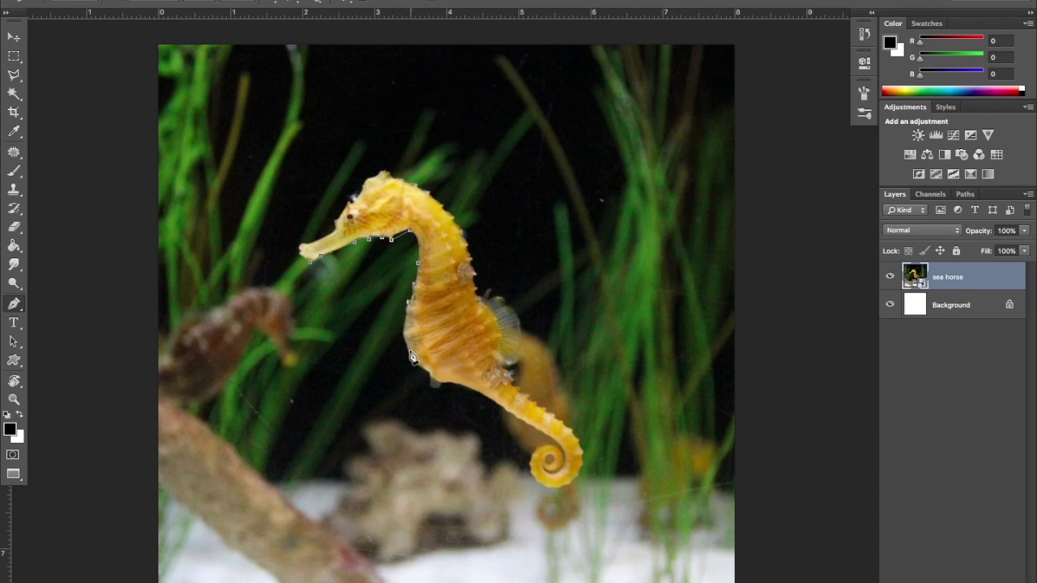
pyautogui.moveTo(424, 373); pyautogui.dragTo(458, 405)
pyautogui.keyDown('alt'); pyautogui.click(423, 374); pyautogui.keyUp('alt')
# Step: Place 12 pt text on the path from the snout and enter "seahorseseahorse"
pyautogui.moveTo(2, 491)
pyautogui.click(14, 323)
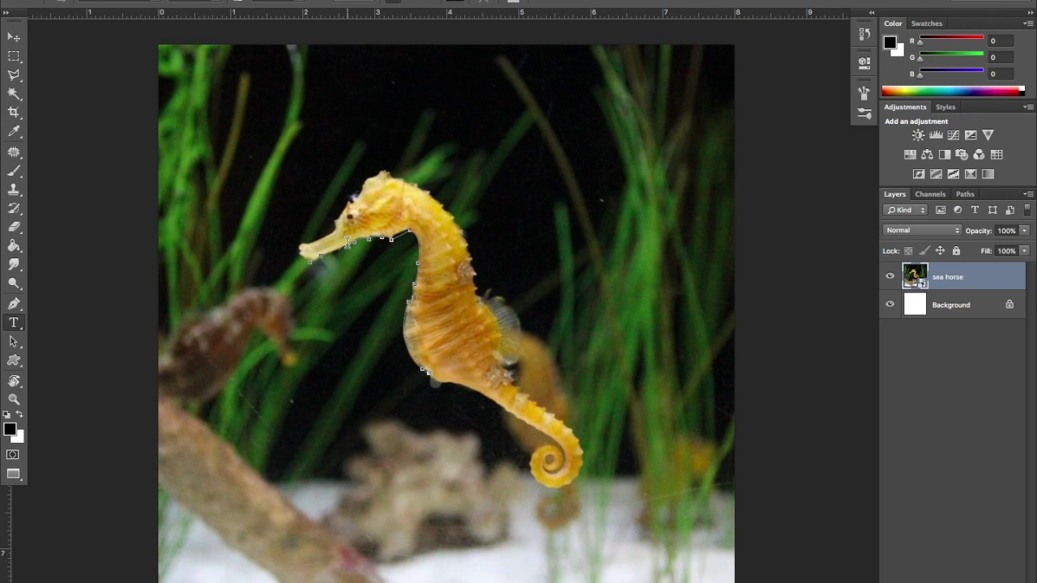
pyautogui.click(298, 3)
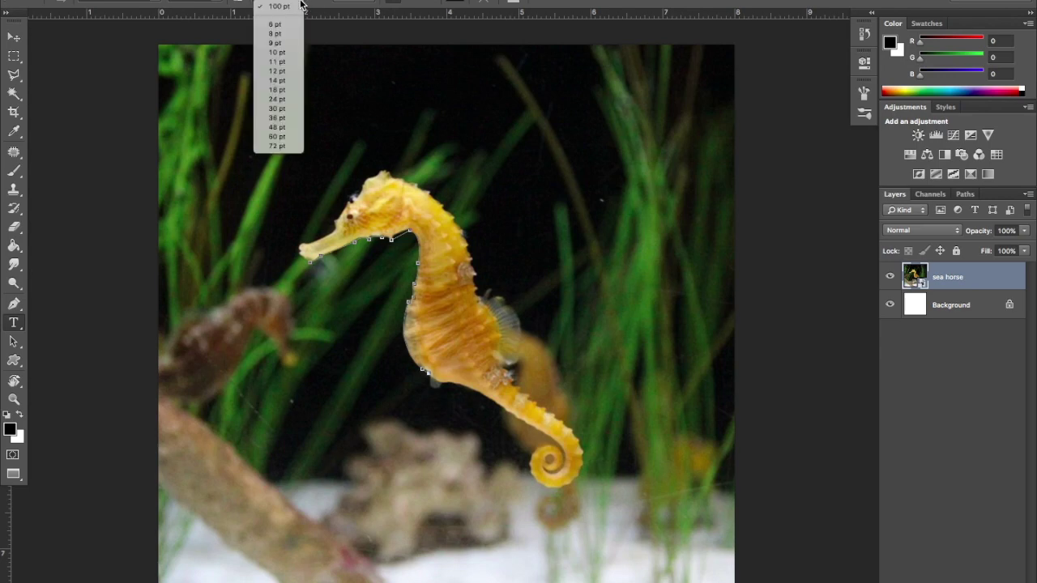
pyautogui.click(279, 71)
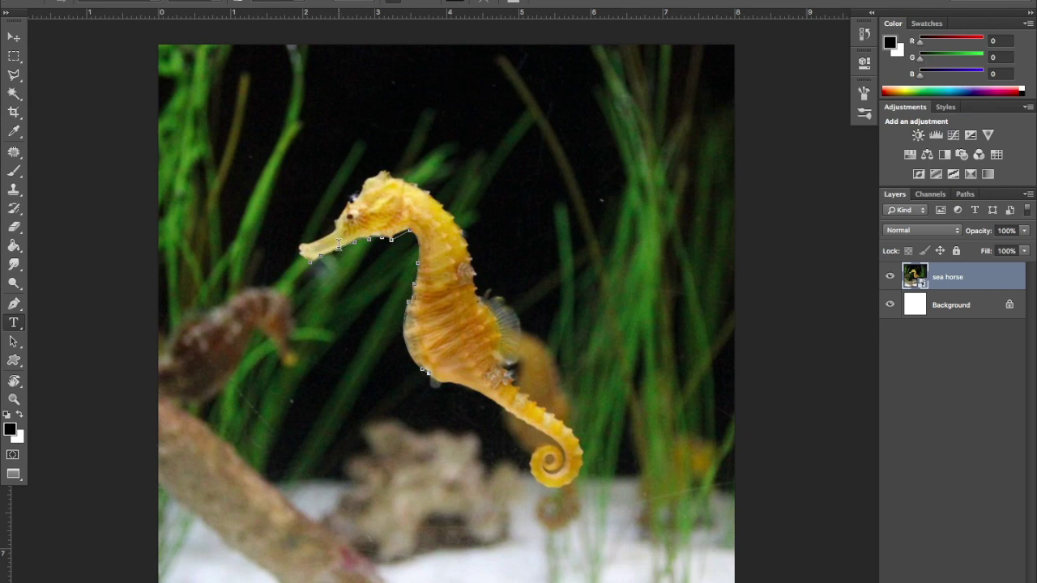
pyautogui.click(339, 244)
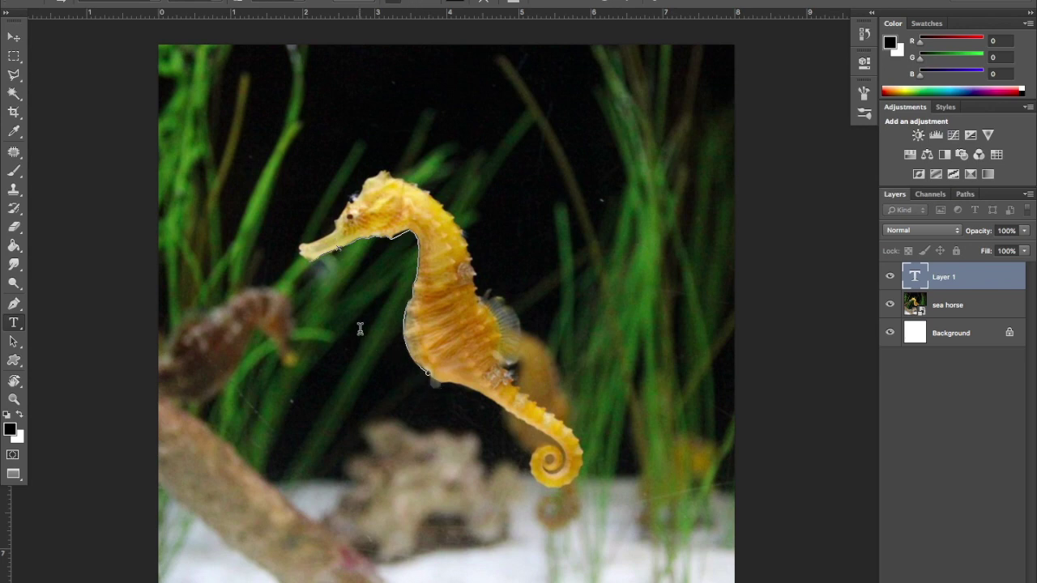
pyautogui.hotkey('ctrl', 't')
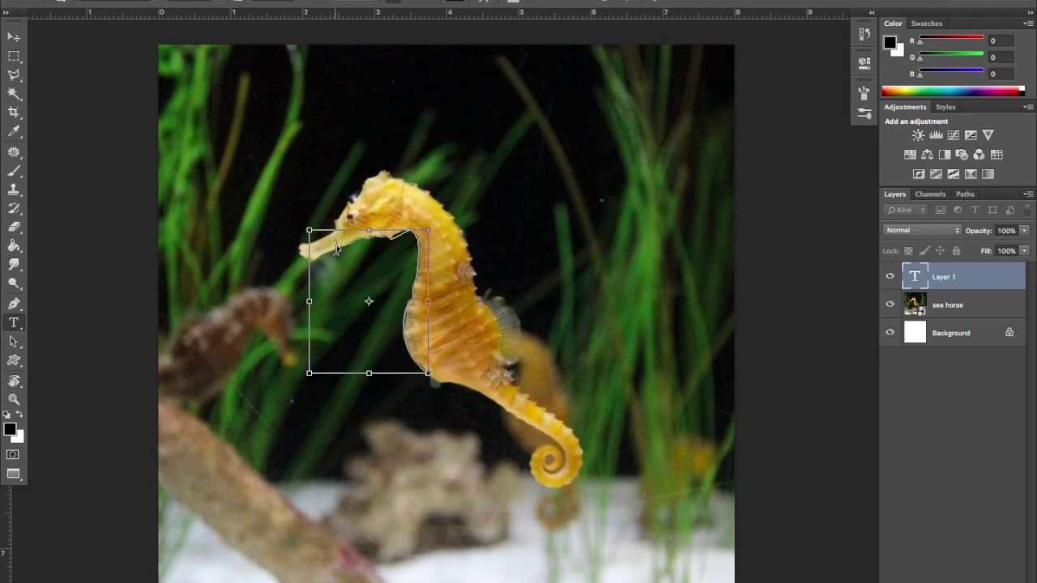
pyautogui.doubleClick(337, 248)
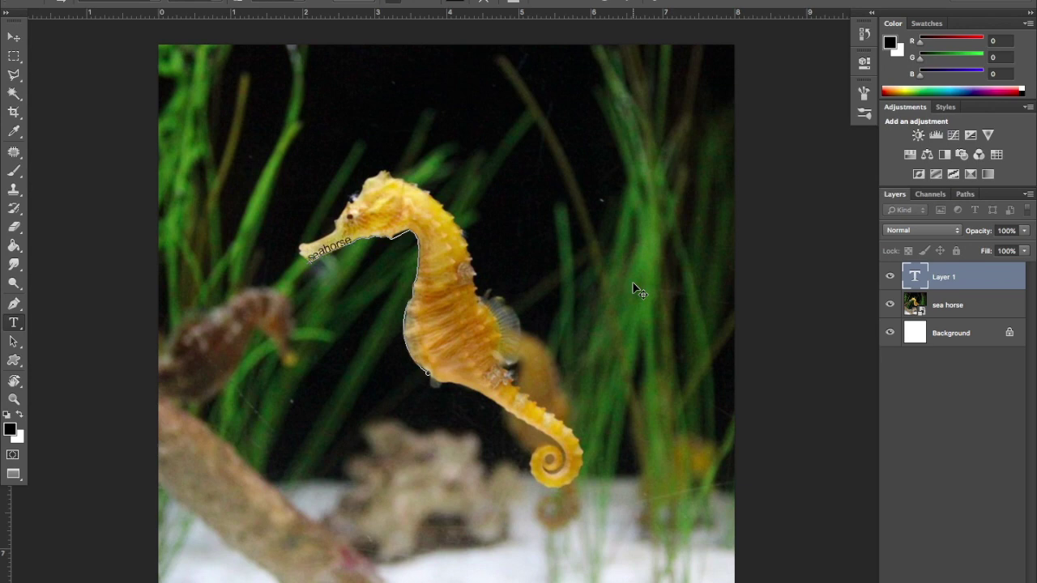
pyautogui.write('each s')
# Step: Set the first word "seahorse" of the path text to 24 pt
pyautogui.moveTo(351, 237); pyautogui.dragTo(305, 256)
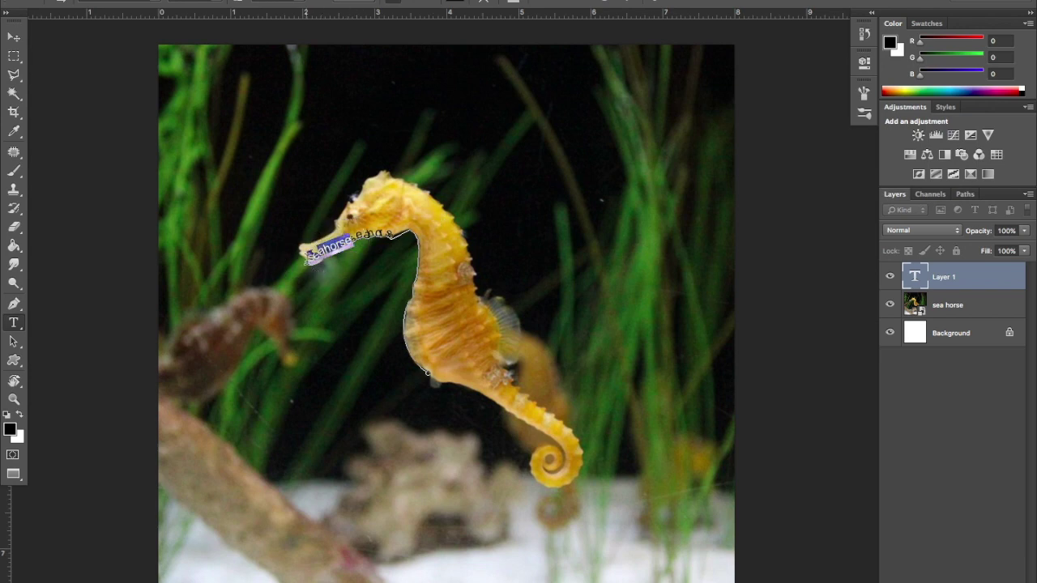
pyautogui.click(301, 1)
pyautogui.click(292, 95)
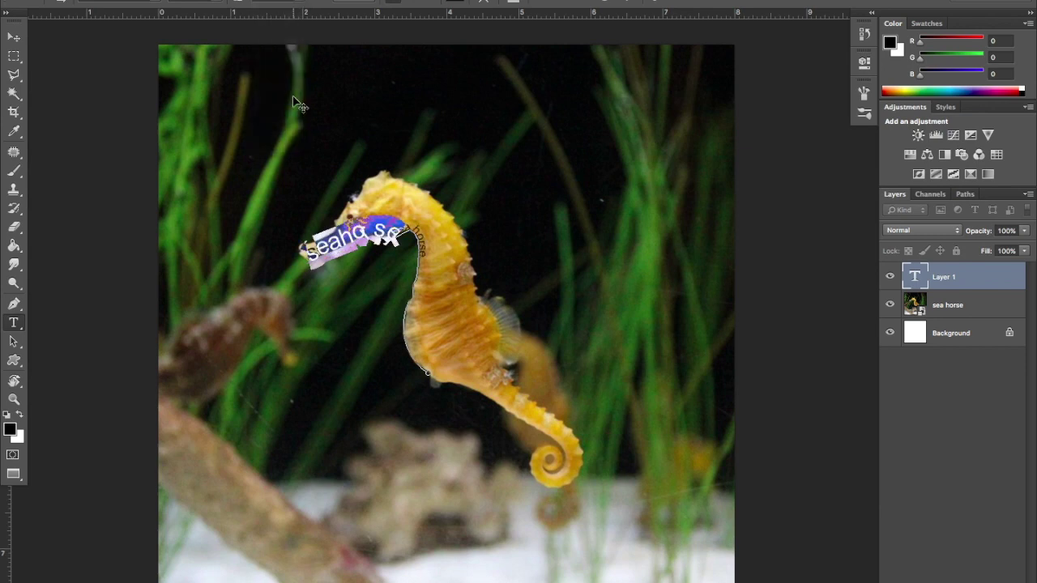
pyautogui.click(323, 244)
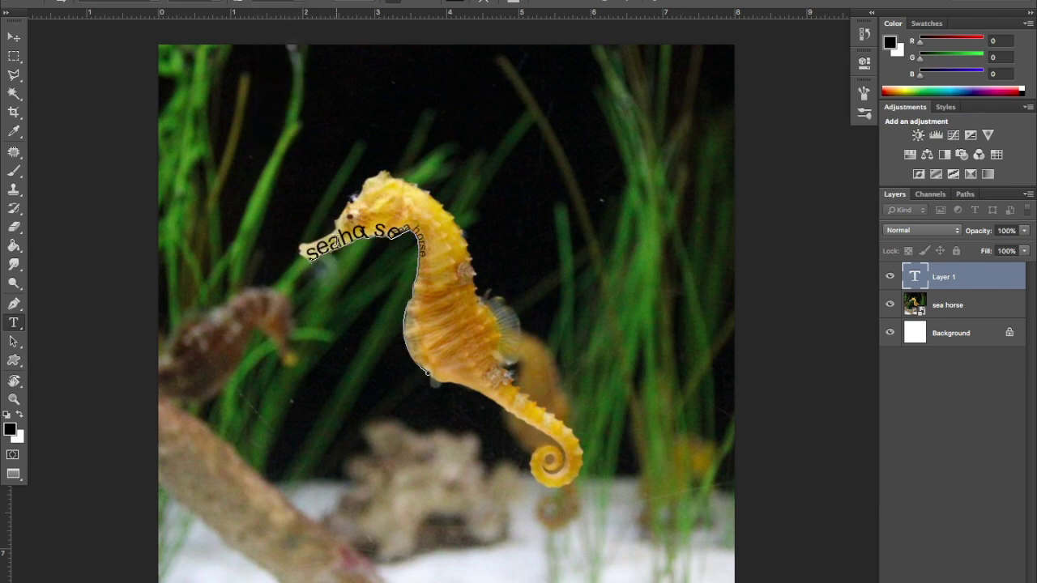
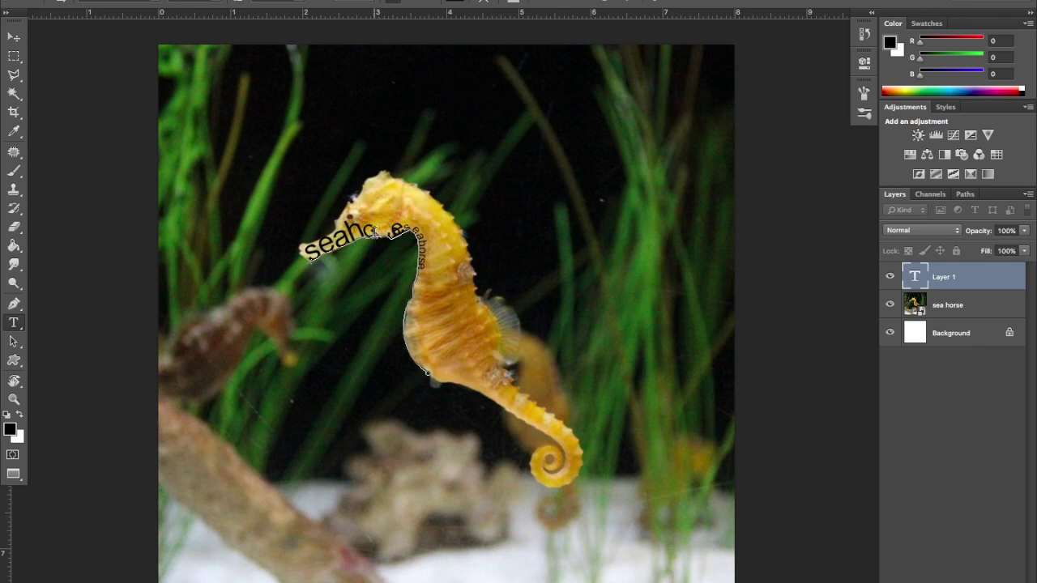
# Step: Enlarge the letter o in the first word, trying 36 pt and settling on 72 pt
pyautogui.click(372, 232)
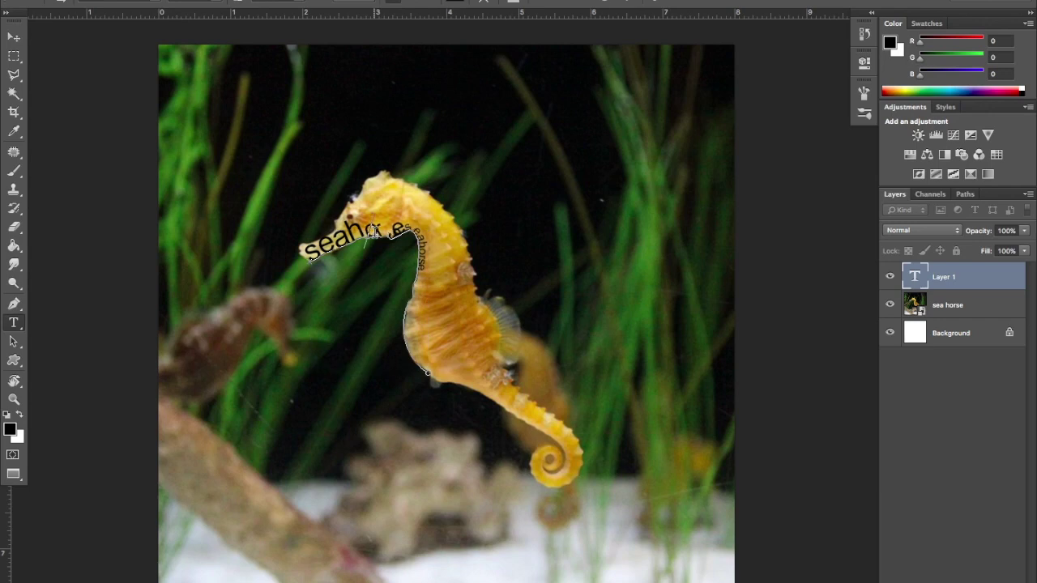
pyautogui.moveTo(375, 230); pyautogui.dragTo(371, 232)
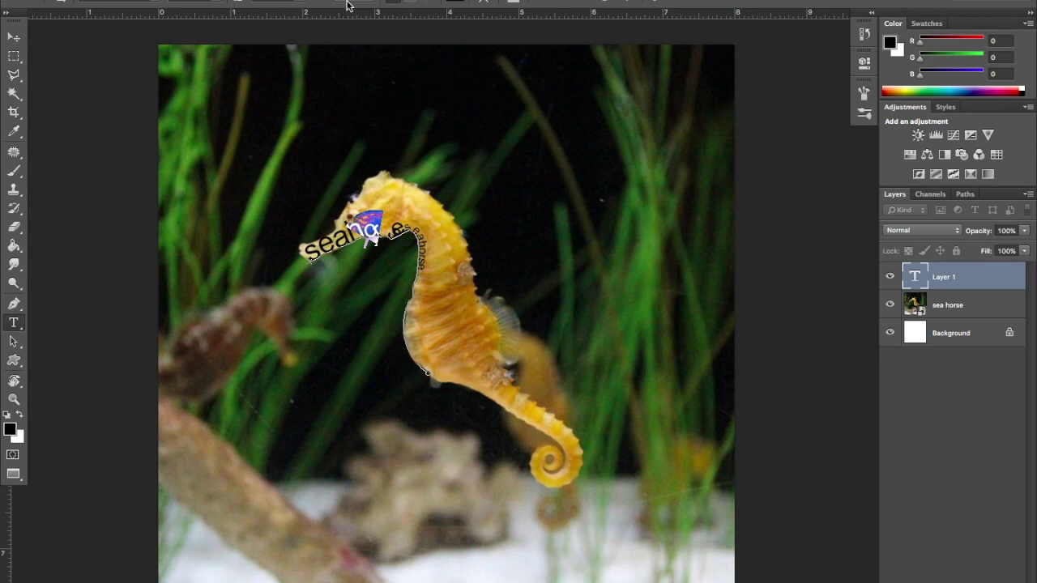
pyautogui.click(305, 3)
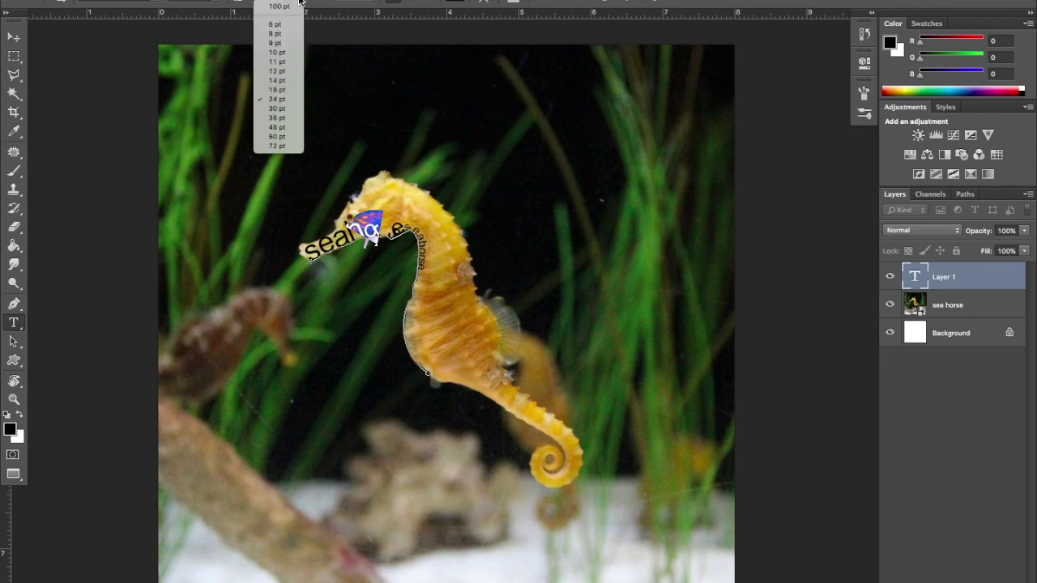
pyautogui.click(293, 118)
pyautogui.click(304, 2)
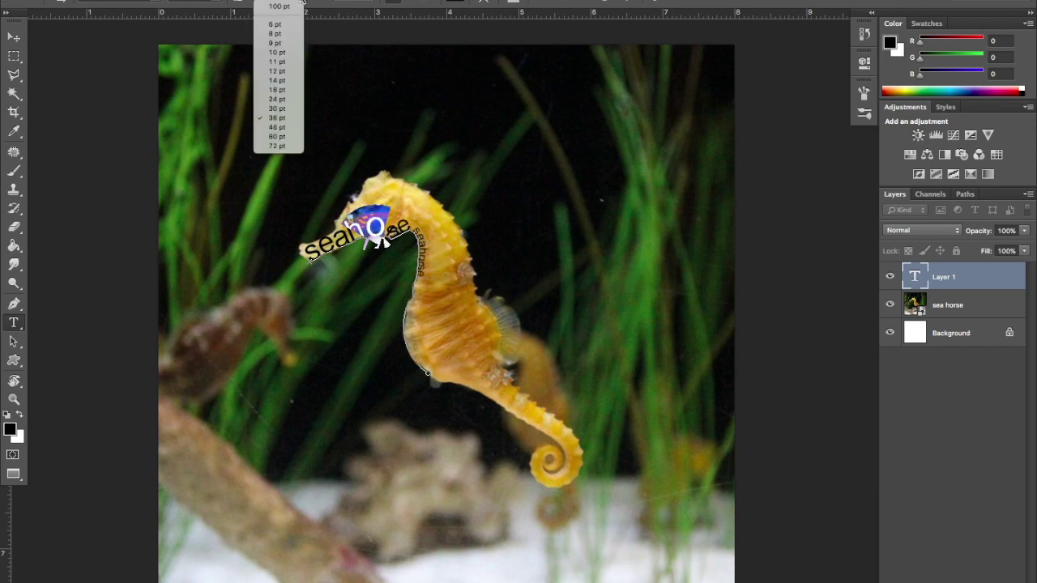
pyautogui.click(288, 145)
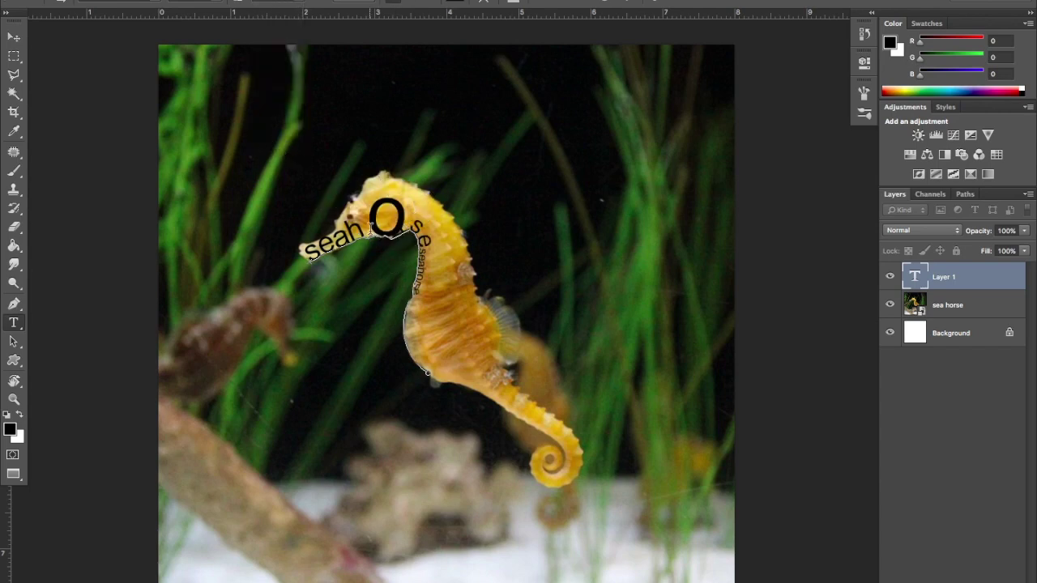
# Step: Tighten the kerning between the h and the enlarged o
pyautogui.hotkey('alt', 'Left')
pyautogui.hotkey('alt', 'Left')
pyautogui.hotkey('alt', 'Left')
pyautogui.hotkey('alt', 'Left')
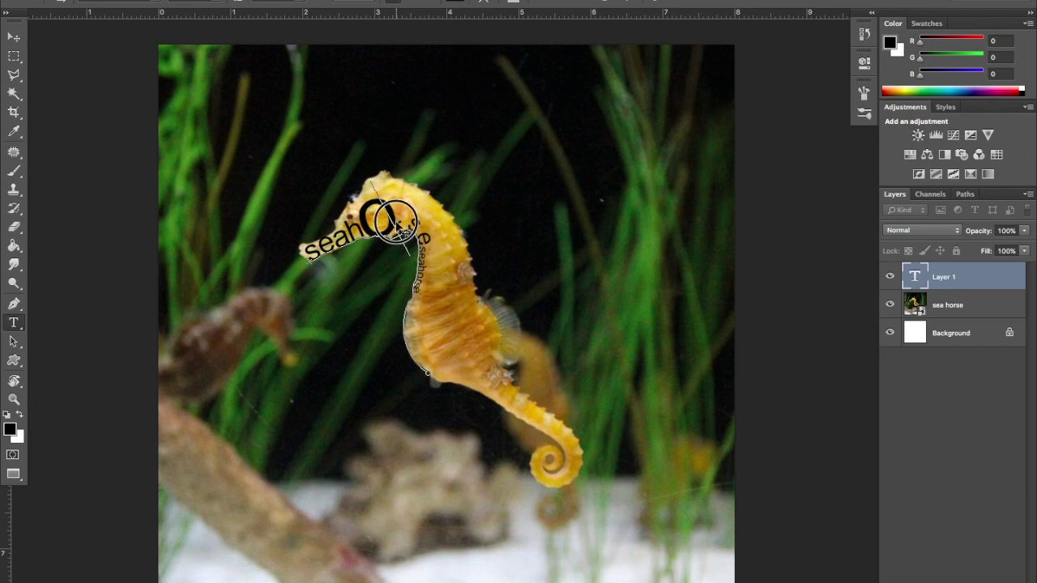
# Step: Enlarge the o further so it fills more of the seahorse's head
pyautogui.hotkey('shift', 'Right')
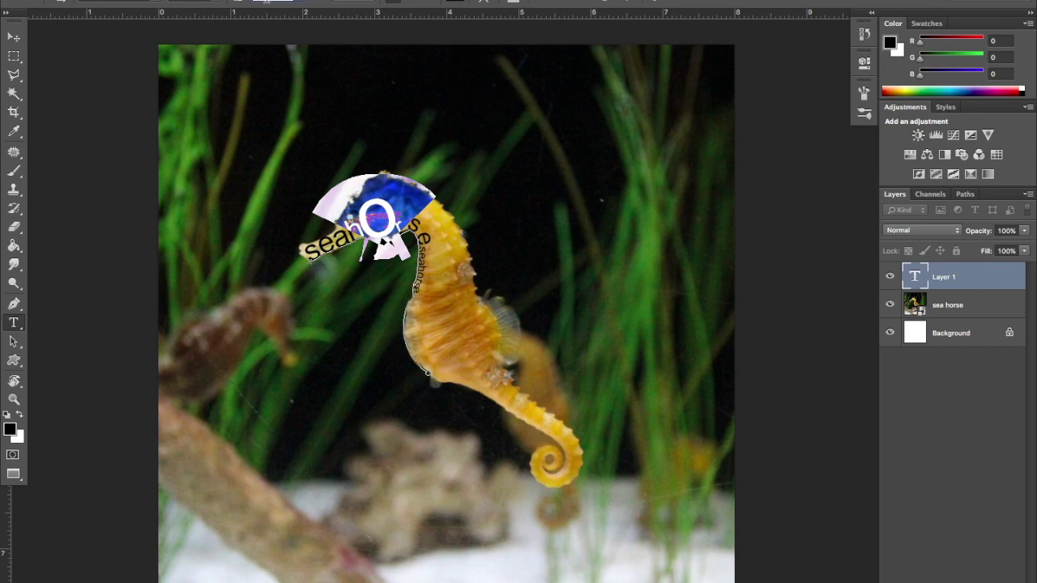
pyautogui.press('Return')
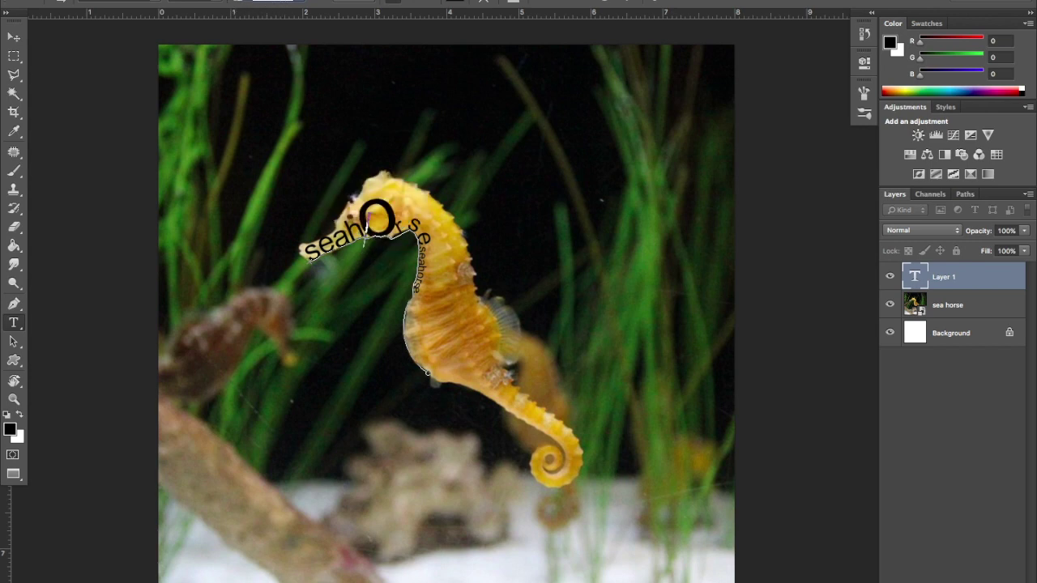
pyautogui.moveTo(365, 229); pyautogui.dragTo(362, 258)
pyautogui.click(382, 214)
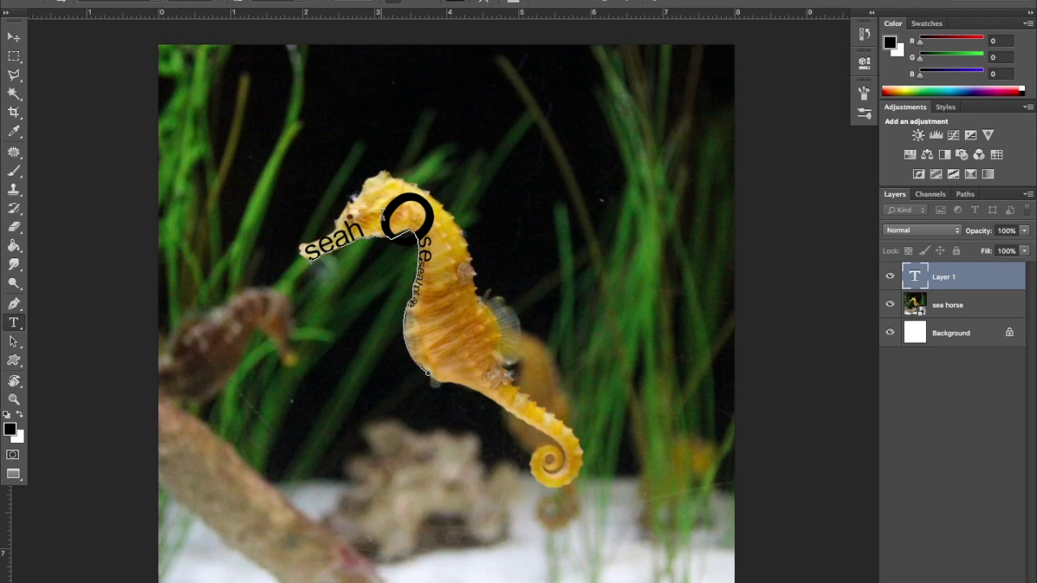
# Step: Kern the o back along the path until it sits on the head directly against the h
pyautogui.click(377, 234)
pyautogui.hotkey('alt', 'Left')
pyautogui.hotkey('alt', 'Left')
pyautogui.hotkey('alt', 'Left')
pyautogui.hotkey('alt', 'Left')
pyautogui.hotkey('alt', 'Left')
pyautogui.hotkey('alt', 'Left')
pyautogui.hotkey('alt', 'Left')
pyautogui.hotkey('alt', 'Left')
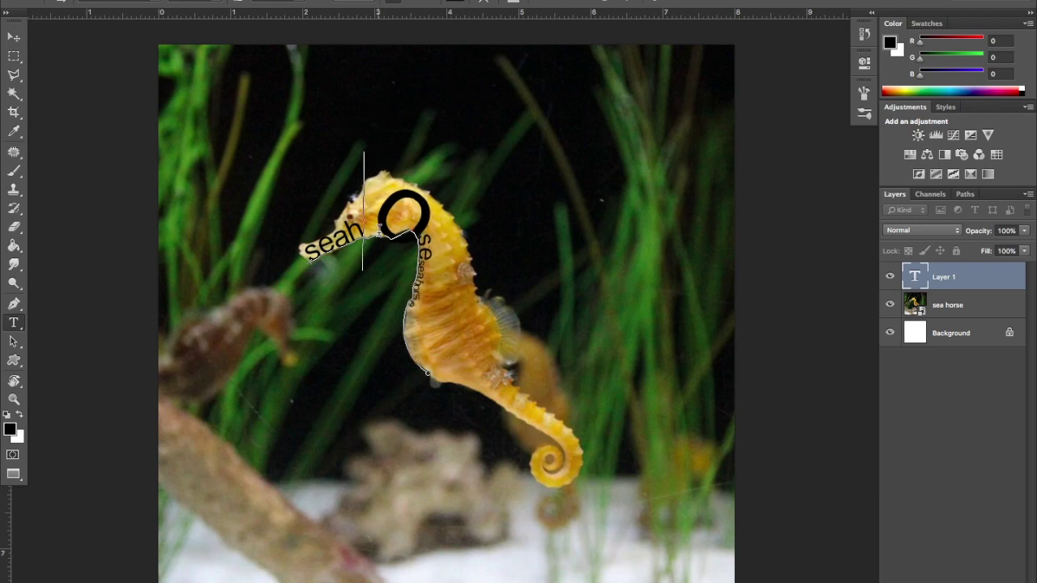
pyautogui.hotkey('alt', 'Left')
pyautogui.hotkey('alt', 'Left')
pyautogui.hotkey('alt', 'Left')
pyautogui.hotkey('alt', 'Left')
pyautogui.hotkey('alt', 'Left')
pyautogui.hotkey('alt', 'Left')
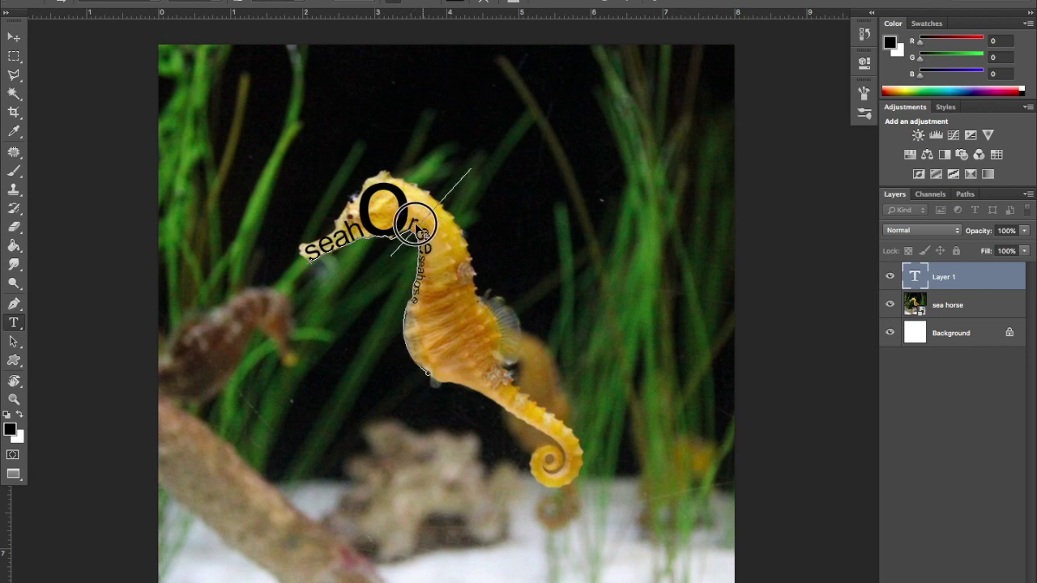
# Step: Set the letters r and s after the enlarged o to 72 pt
pyautogui.click(312, 4)
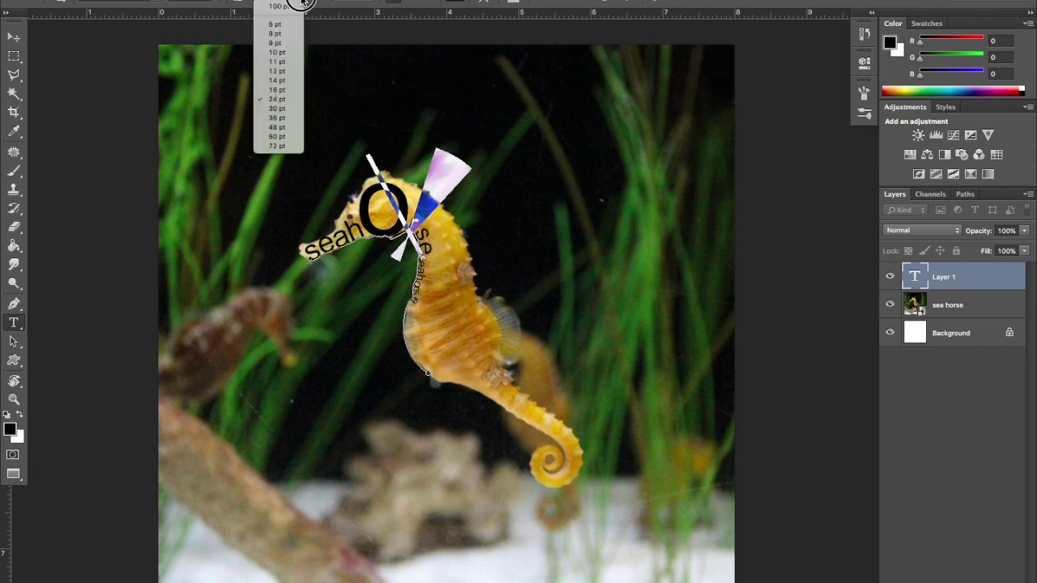
pyautogui.click(285, 144)
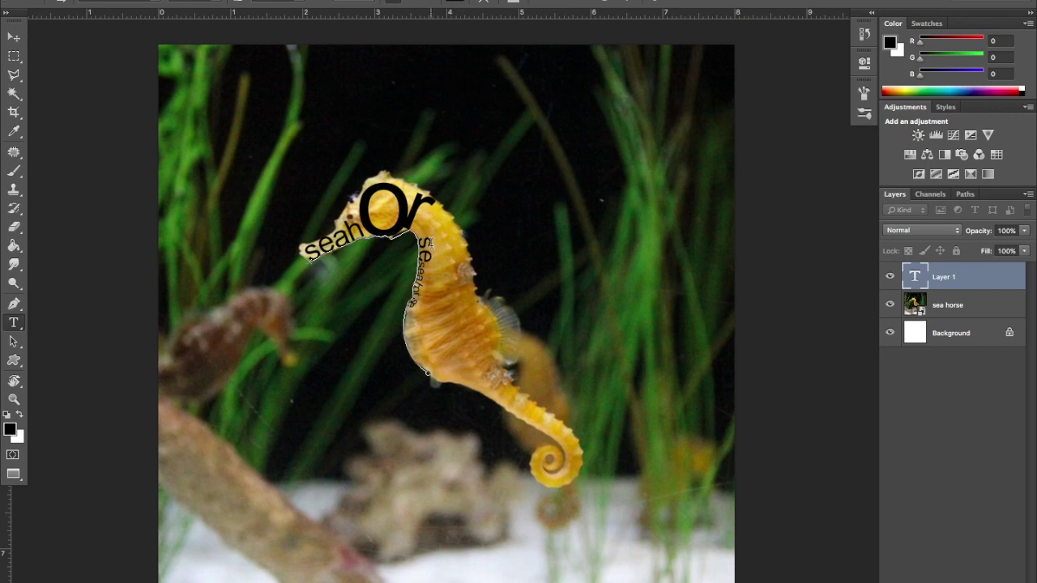
pyautogui.click(300, 1)
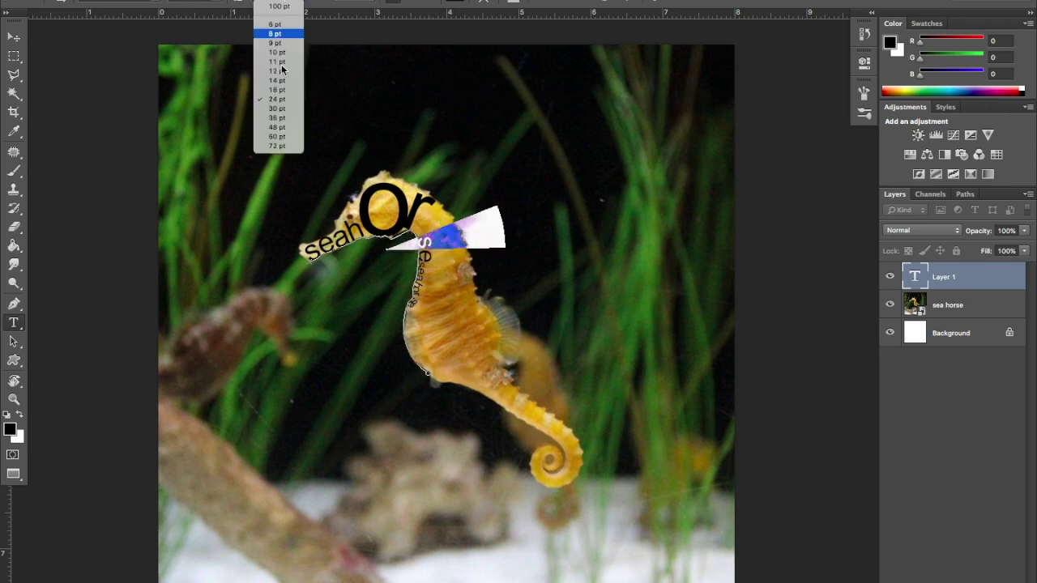
pyautogui.click(285, 145)
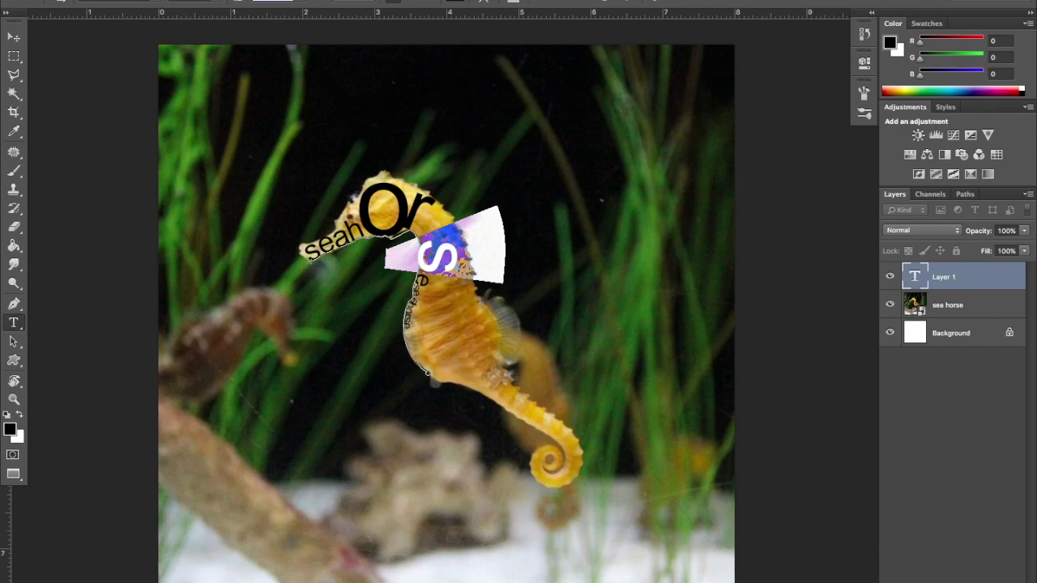
# Step: Increase the size of the letters r and s to 100 pt to fill the seahorse's neck
pyautogui.click(253, 3)
pyautogui.press('Up')
pyautogui.press('Up')
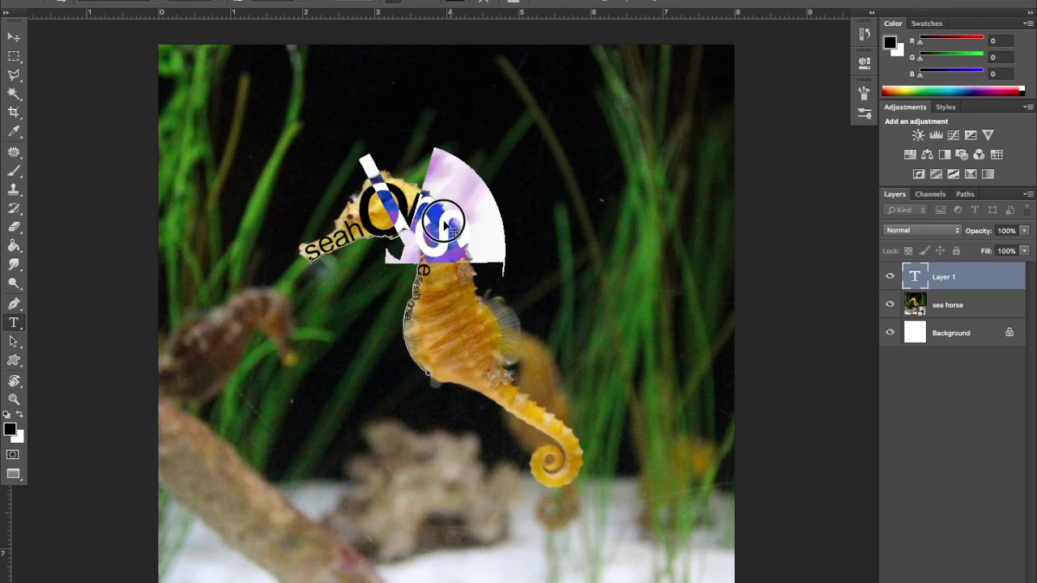
pyautogui.click(298, 2)
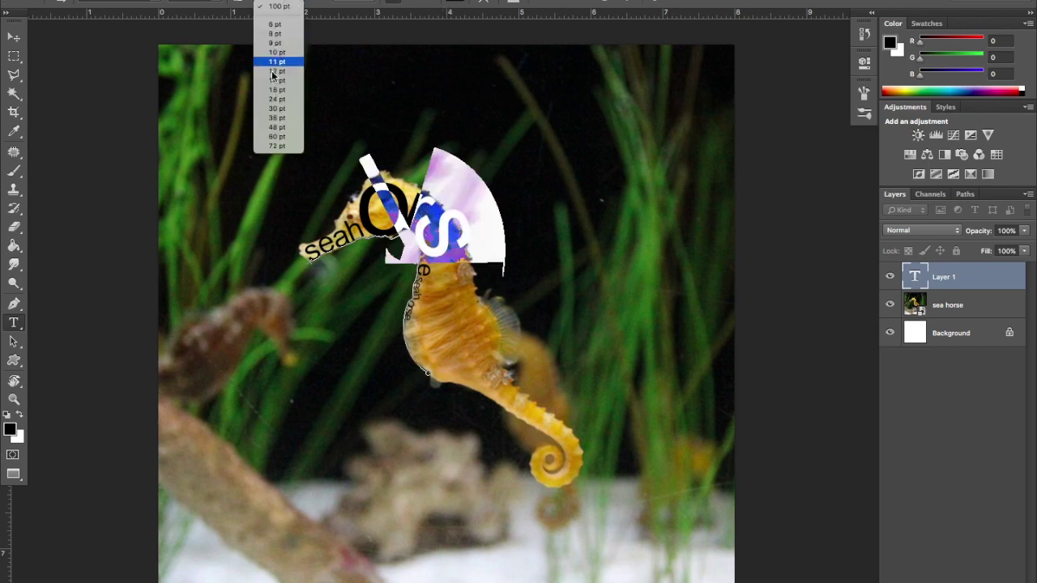
pyautogui.click(276, 7)
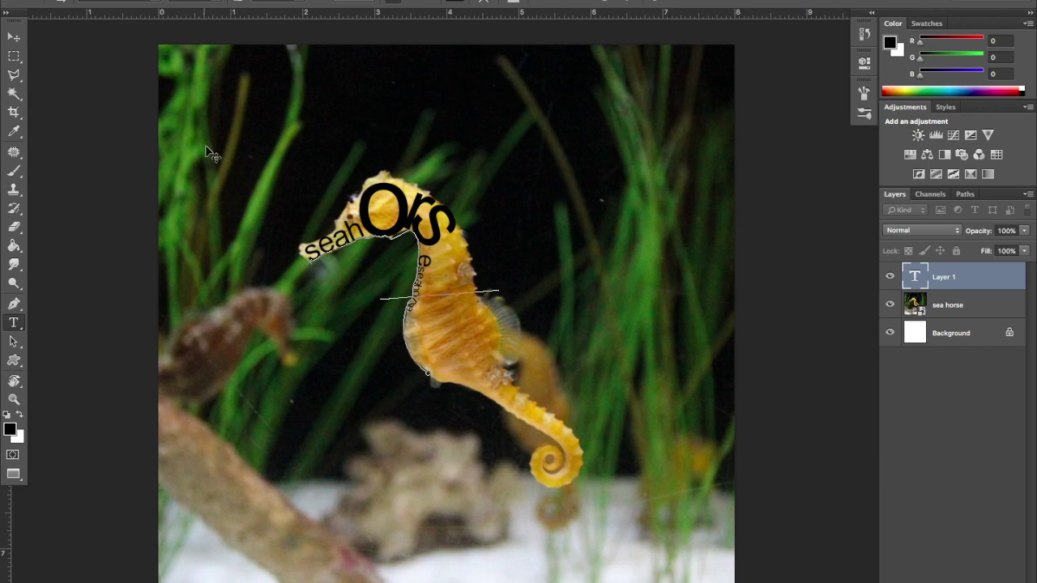
# Step: Hide the sea horse photo layer to check the text shape on white, and show the photo again
pyautogui.click(891, 306)
pyautogui.click(891, 305)
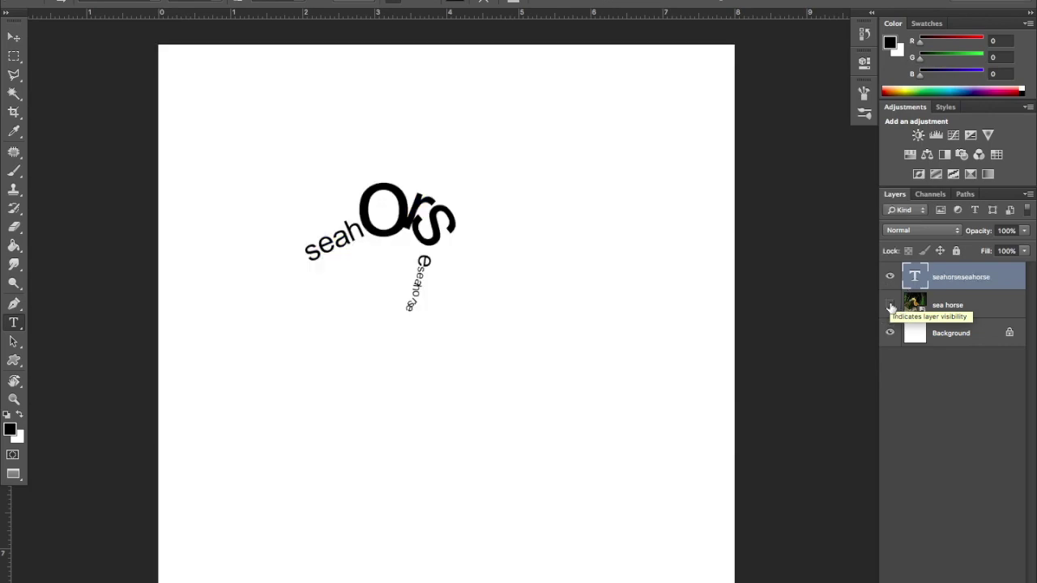
pyautogui.click(890, 305)
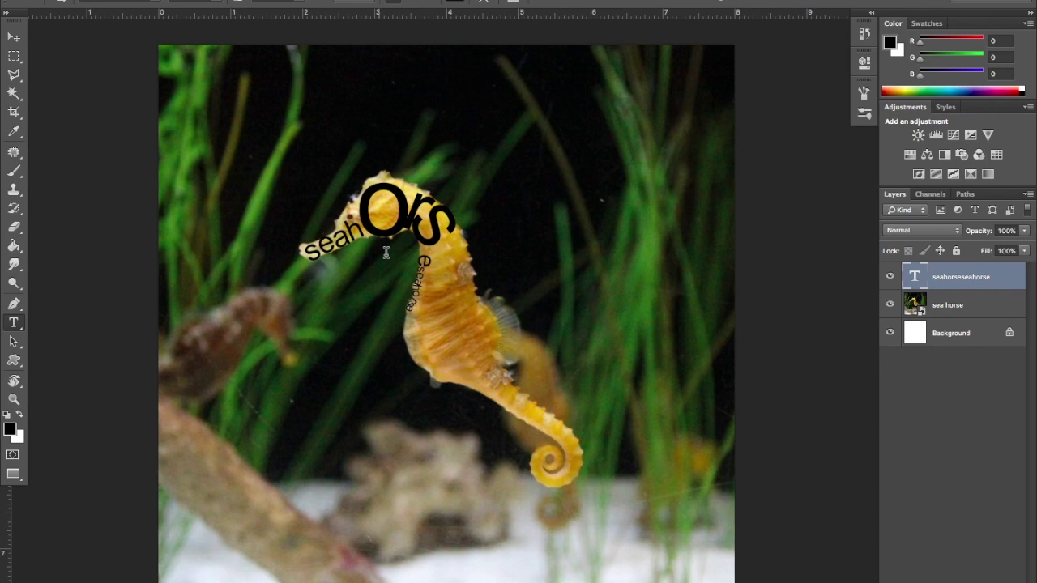
# Step: Set the small letters following the neck's s on the text path to 72 pt
pyautogui.doubleClick(915, 280)
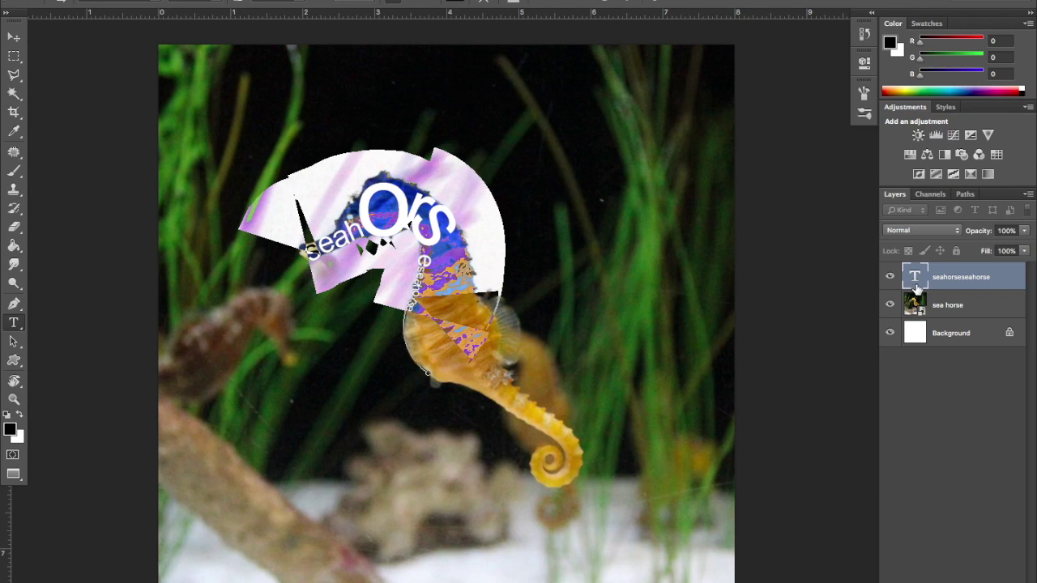
pyautogui.click(447, 262)
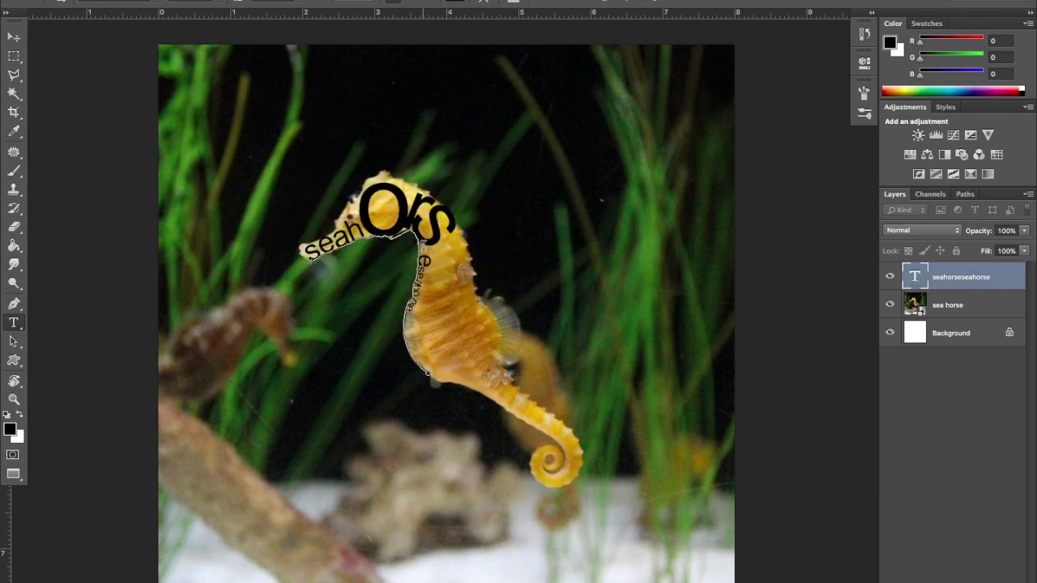
pyautogui.moveTo(416, 250); pyautogui.dragTo(377, 272)
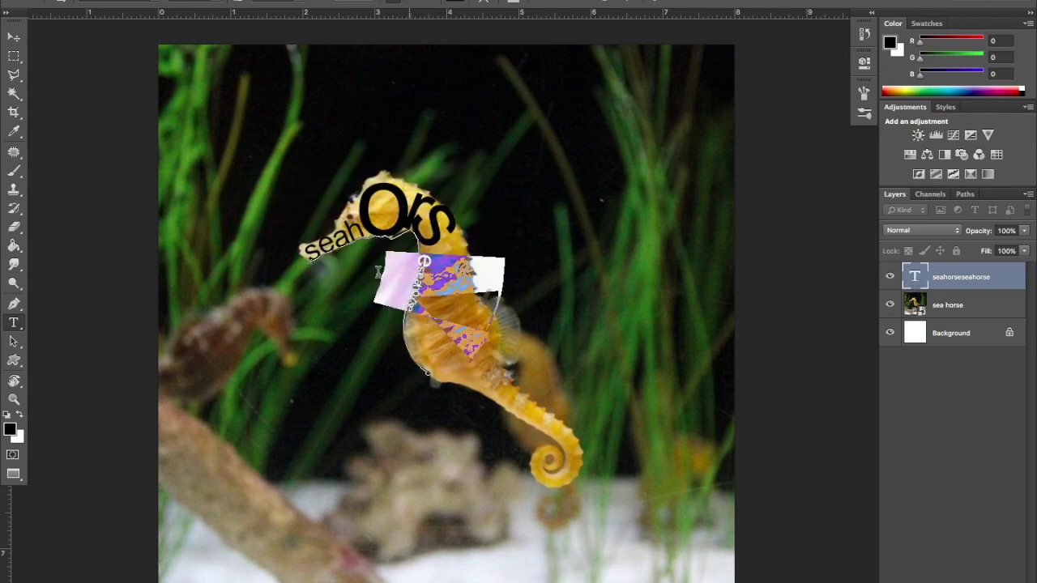
pyautogui.click(252, 4)
pyautogui.click(268, 147)
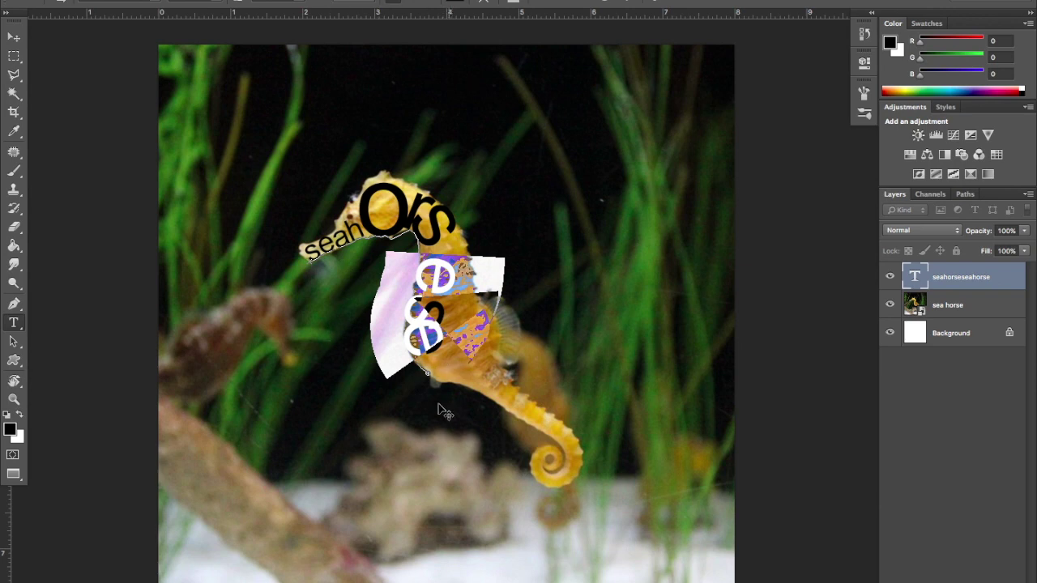
# Step: Reduce the letters running down the seahorse's chest to 36 pt
pyautogui.click(431, 365)
pyautogui.hotkey('ctrl', 'a')
pyautogui.click(431, 365)
pyautogui.moveTo(437, 244); pyautogui.dragTo(415, 356)
pyautogui.click(308, 2)
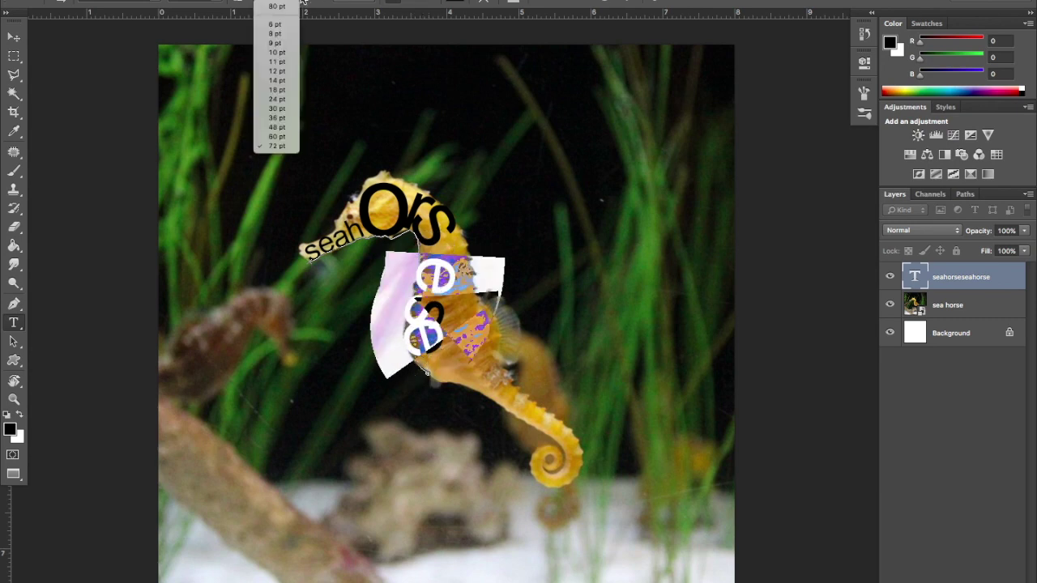
pyautogui.click(277, 113)
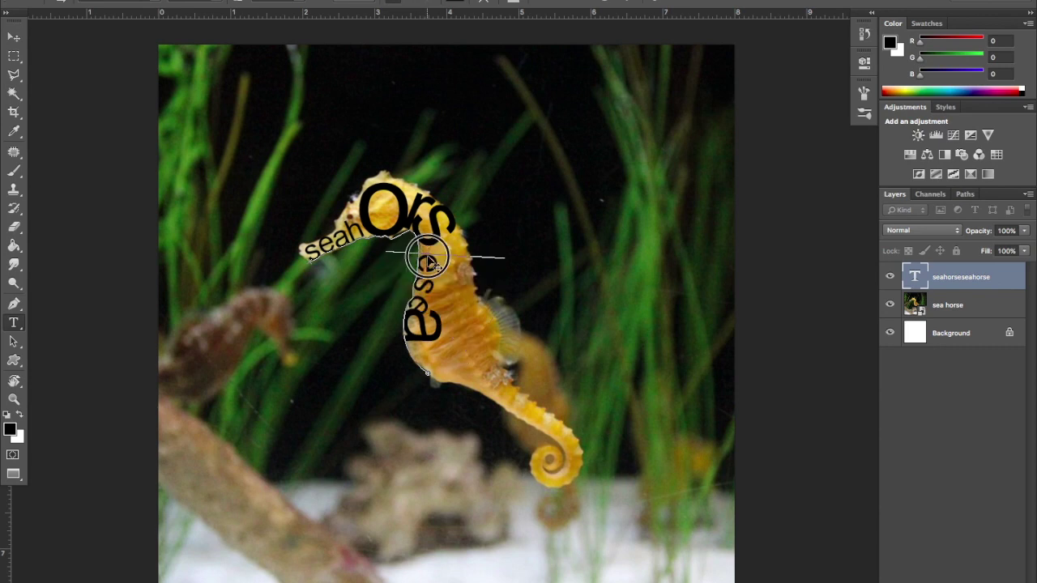
# Step: Reselect the chest letters and reduce them to 24 pt
pyautogui.hotkey('ctrl', 'a')
pyautogui.hotkey('ctrl', 'h')
pyautogui.hotkey('ctrl', 'h')
pyautogui.hotkey('ctrl', 'h')
pyautogui.moveTo(418, 254); pyautogui.dragTo(422, 354)
pyautogui.click(303, 3)
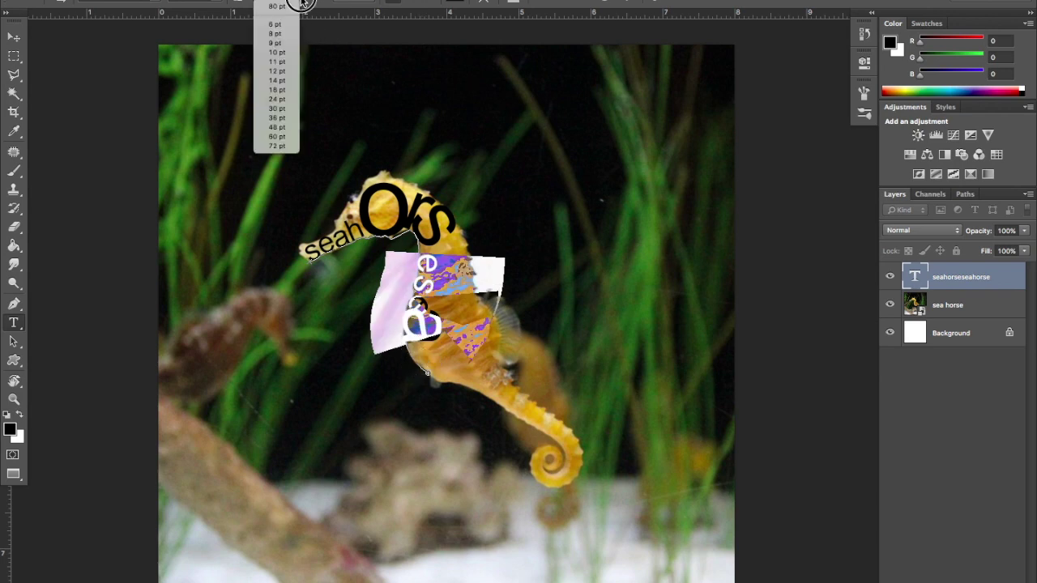
pyautogui.click(285, 100)
# Step: Set the oversized letters at the belly end of the path to 36 pt
pyautogui.moveTo(428, 370)
pyautogui.mouseDown()
pyautogui.moveTo(424, 351)
pyautogui.moveTo(434, 379)
pyautogui.mouseUp()
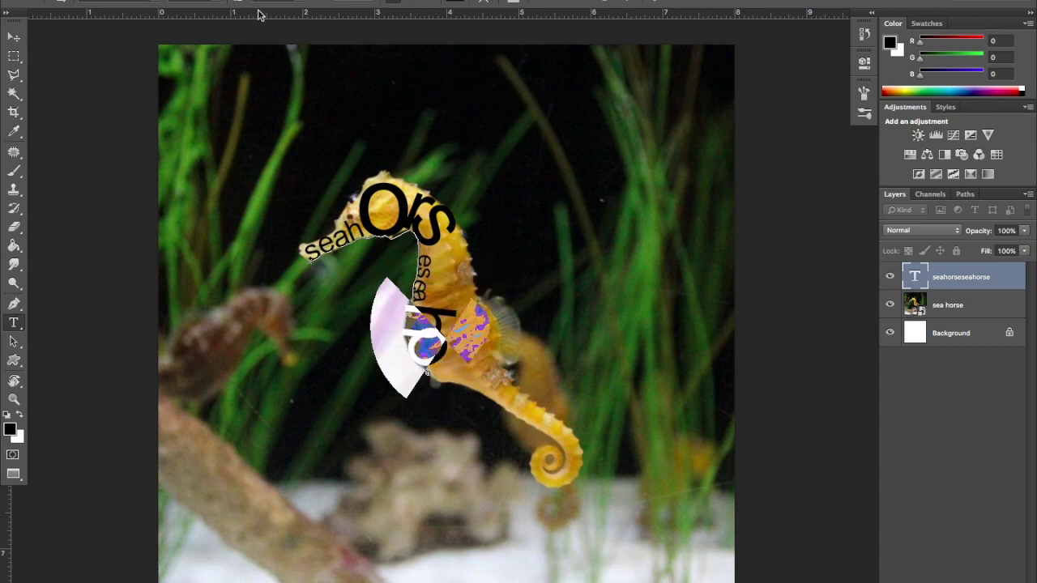
pyautogui.click(303, 2)
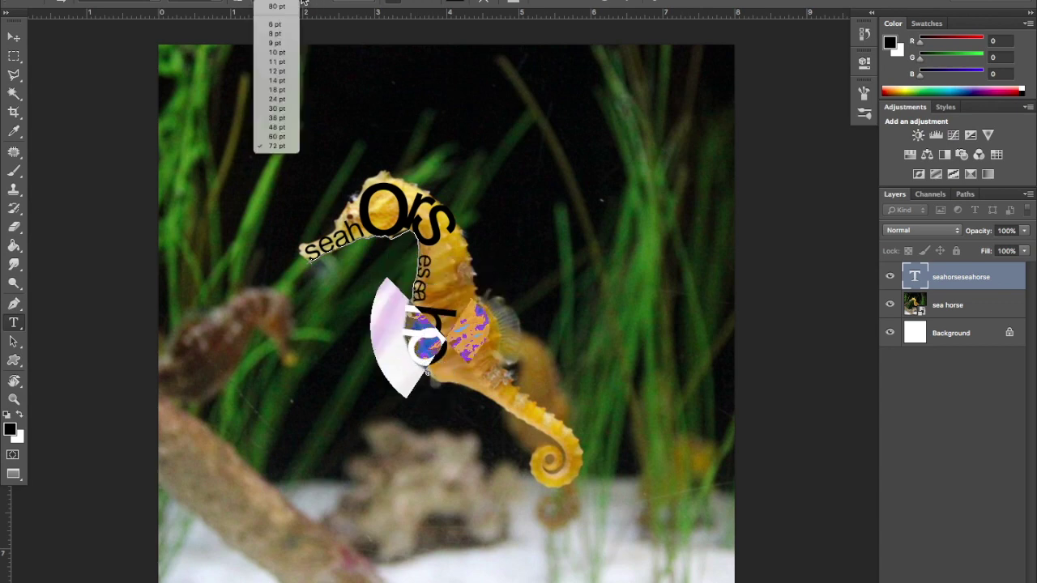
pyautogui.click(280, 117)
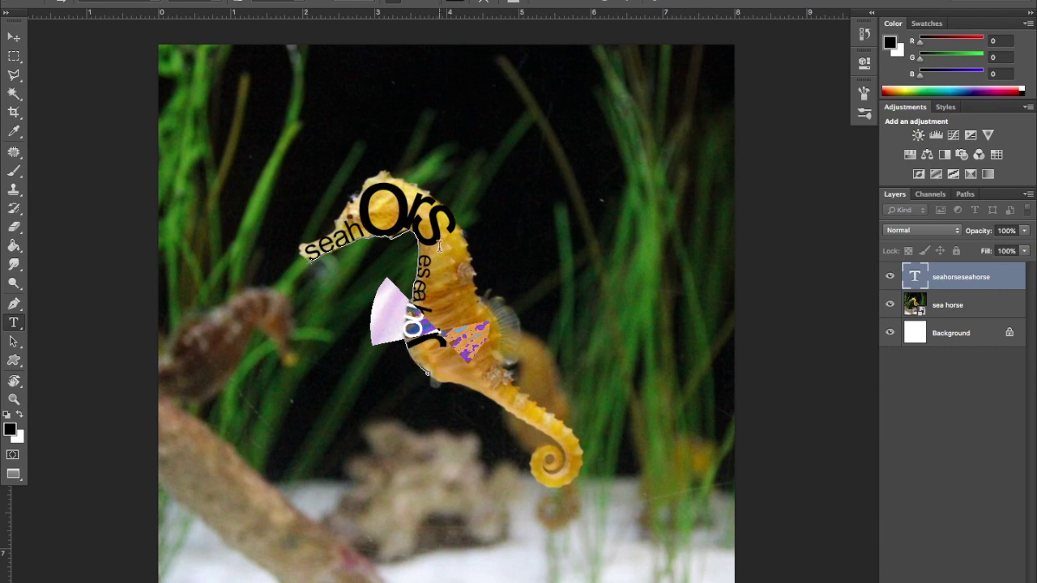
# Step: Set all the letters from the e below the neck to the last visible r to a uniform 36 pt
pyautogui.moveTo(429, 248); pyautogui.dragTo(446, 350)
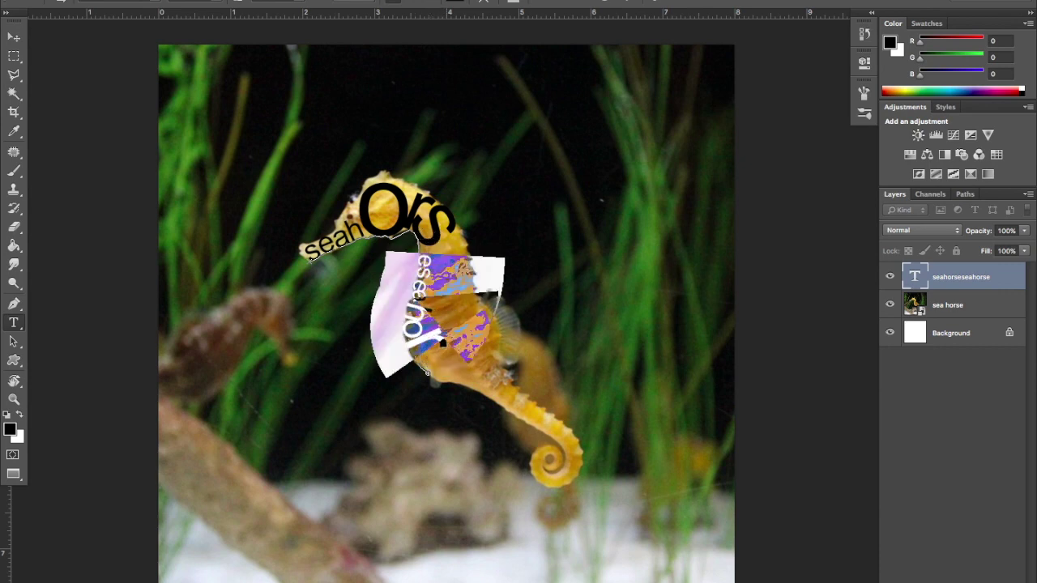
pyautogui.click(301, 4)
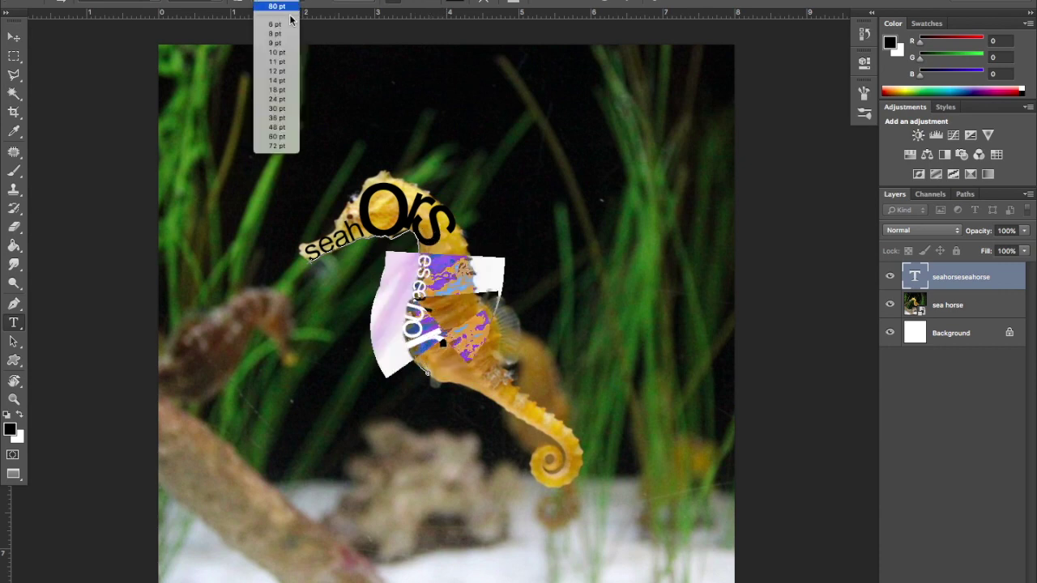
pyautogui.click(276, 118)
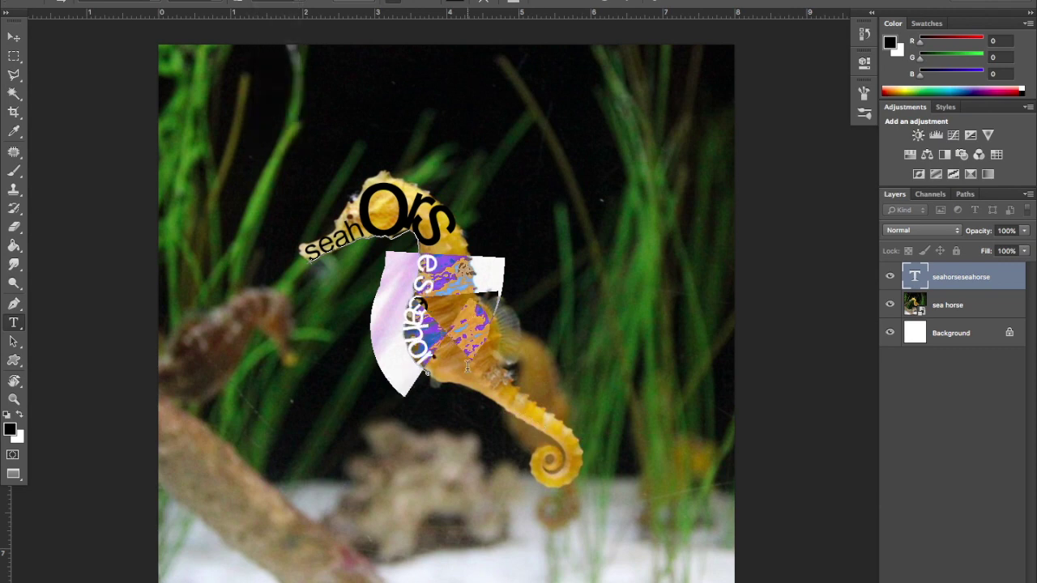
pyautogui.click(455, 358)
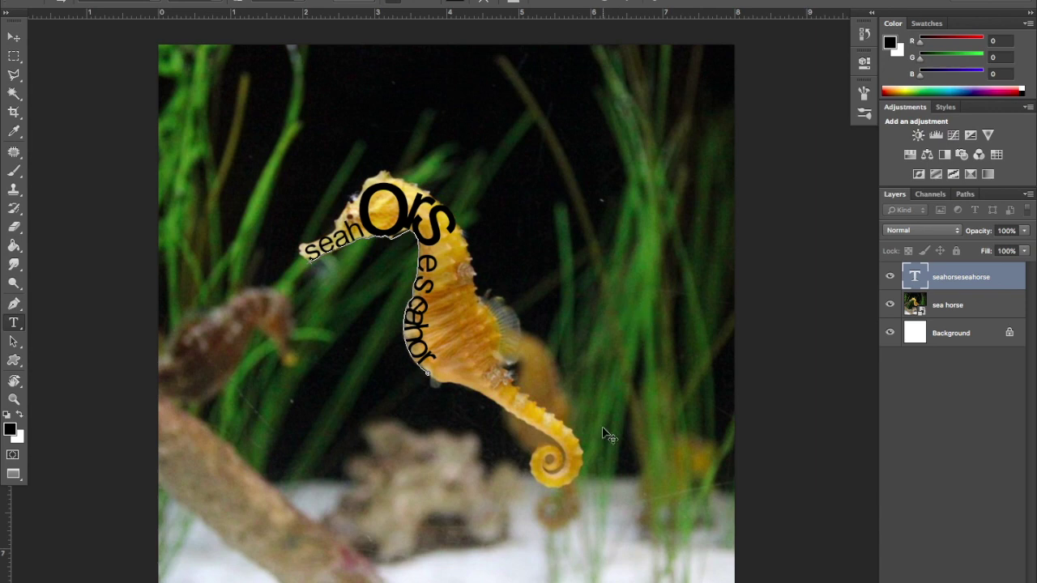
# Step: Toggle the sea horse photo layer off and on to compare the chest lettering against white, leaving the photo visible
pyautogui.click(892, 296)
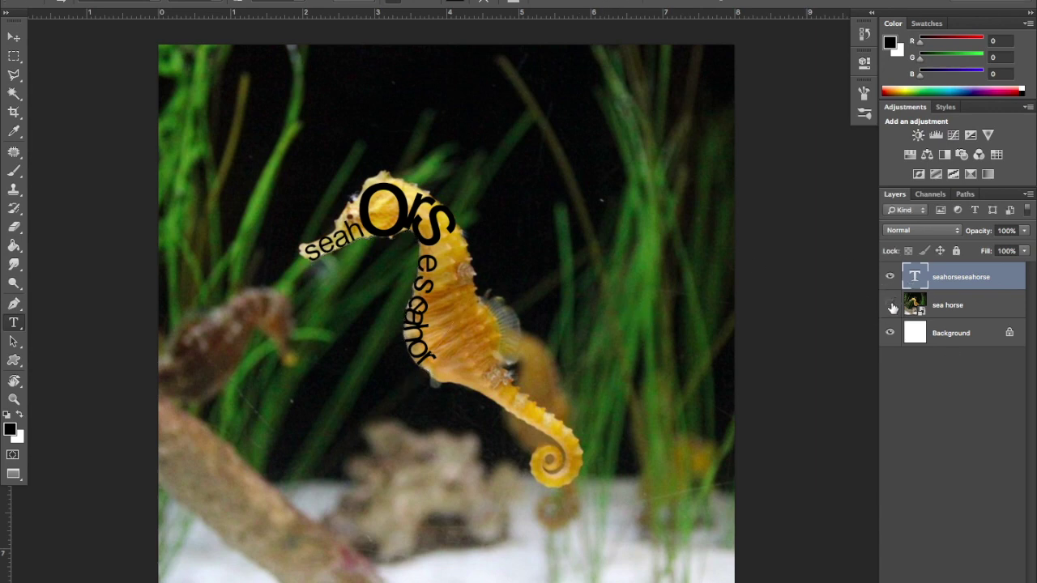
pyautogui.click(891, 306)
pyautogui.click(891, 306)
pyautogui.click(891, 306)
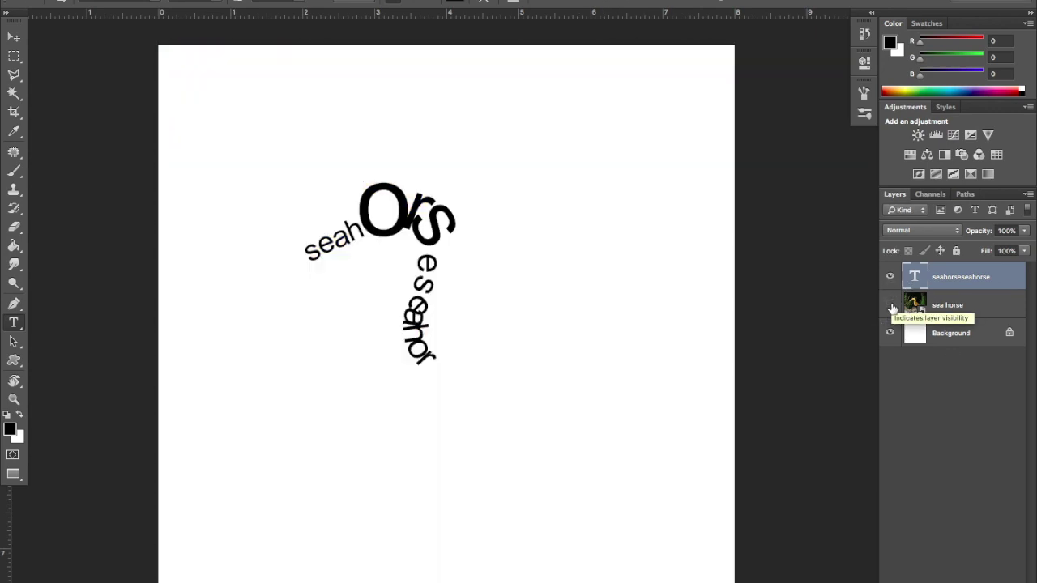
pyautogui.click(891, 306)
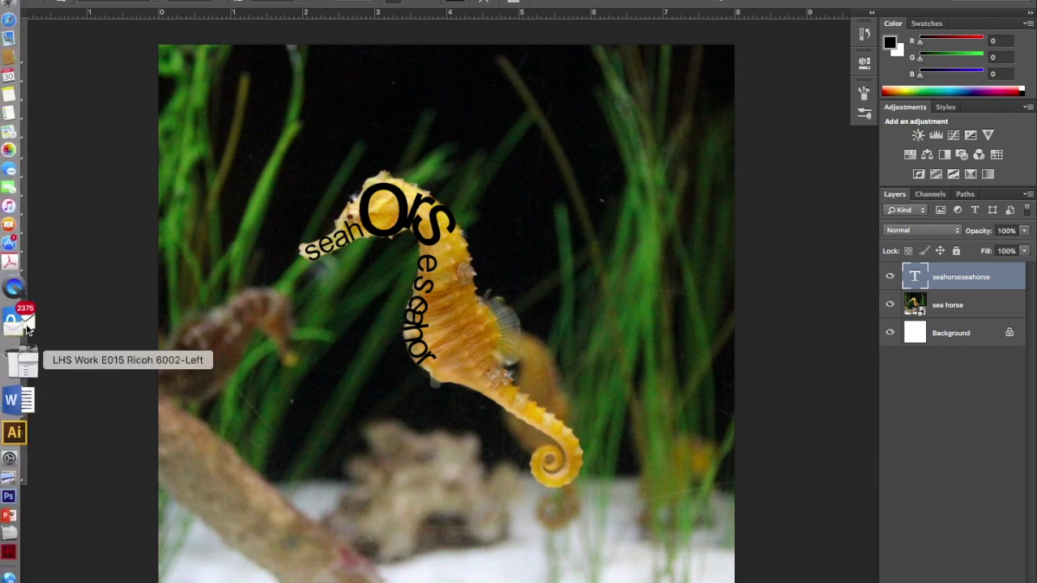
pyautogui.moveTo(17, 315)
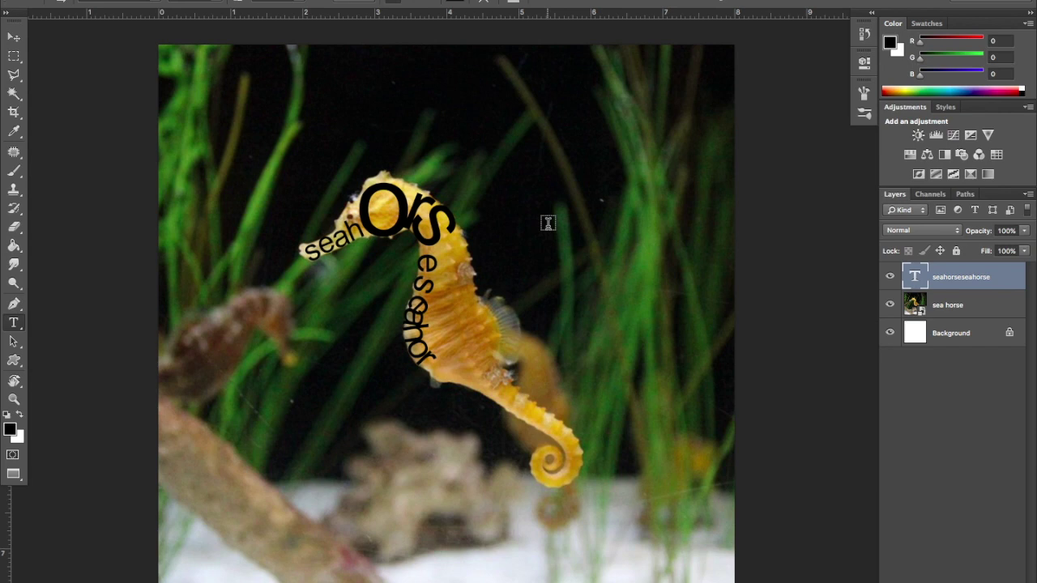
# Step: Create a separate text box beside the seahorse's body containing a capital S
pyautogui.moveTo(566, 327); pyautogui.dragTo(652, 402)
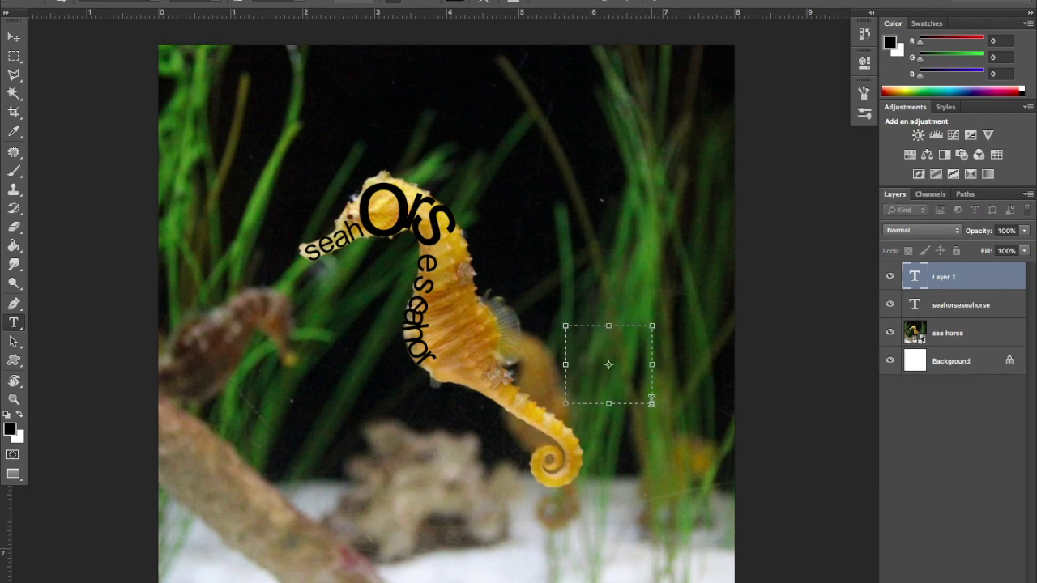
pyautogui.write('sea')
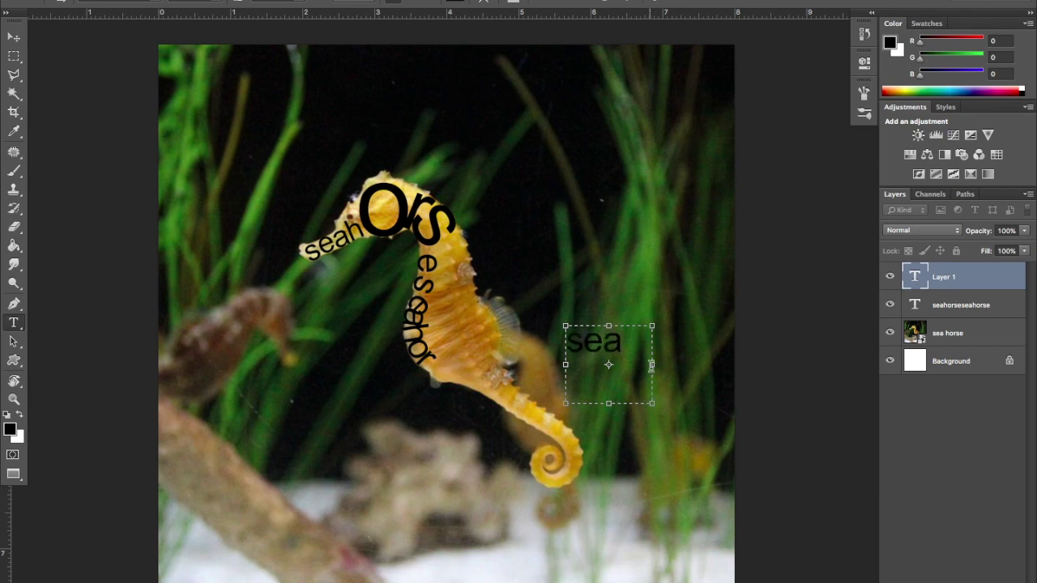
pyautogui.hotkey('ctrl', 'a')
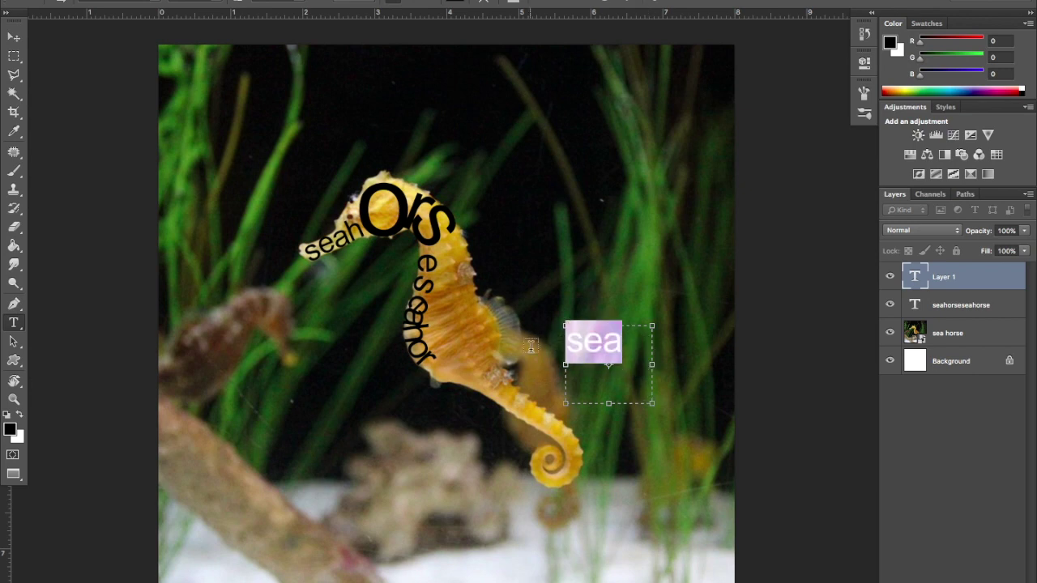
pyautogui.write('S')
# Step: Set the separate S to 72 pt and shrink its text box around the letter
pyautogui.moveTo(603, 339); pyautogui.dragTo(561, 340)
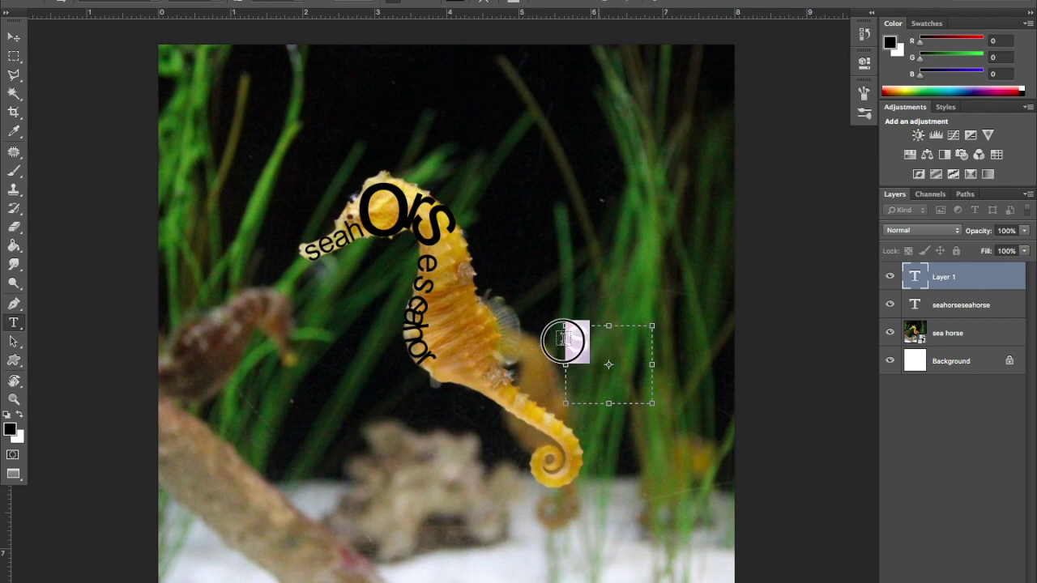
pyautogui.click(306, 4)
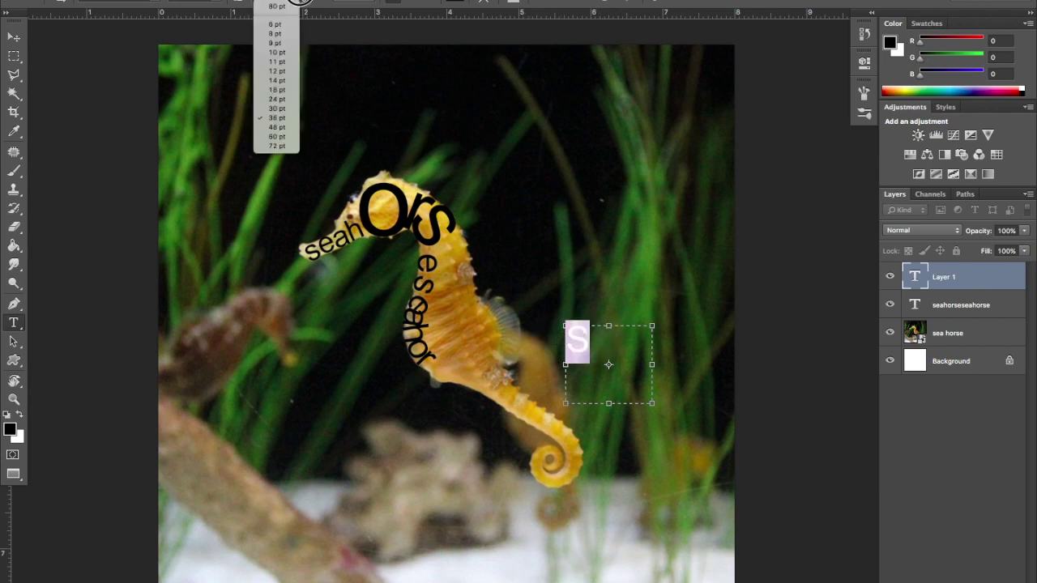
pyautogui.click(276, 146)
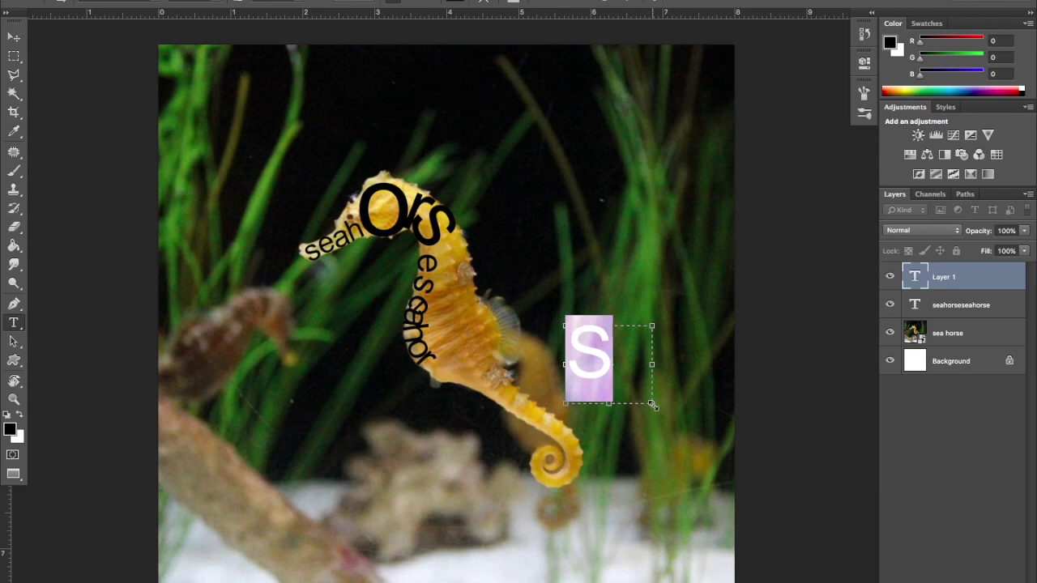
pyautogui.moveTo(653, 405); pyautogui.dragTo(618, 389)
# Step: Warp the separate S with the Bulge style, vertical orientation and a +41% bend
pyautogui.click(484, 3)
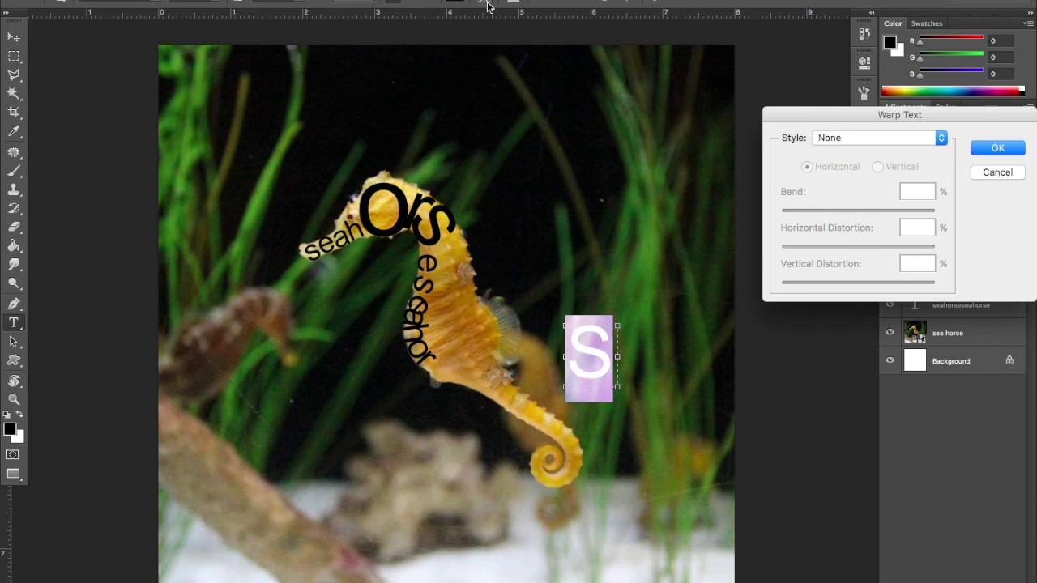
pyautogui.click(875, 139)
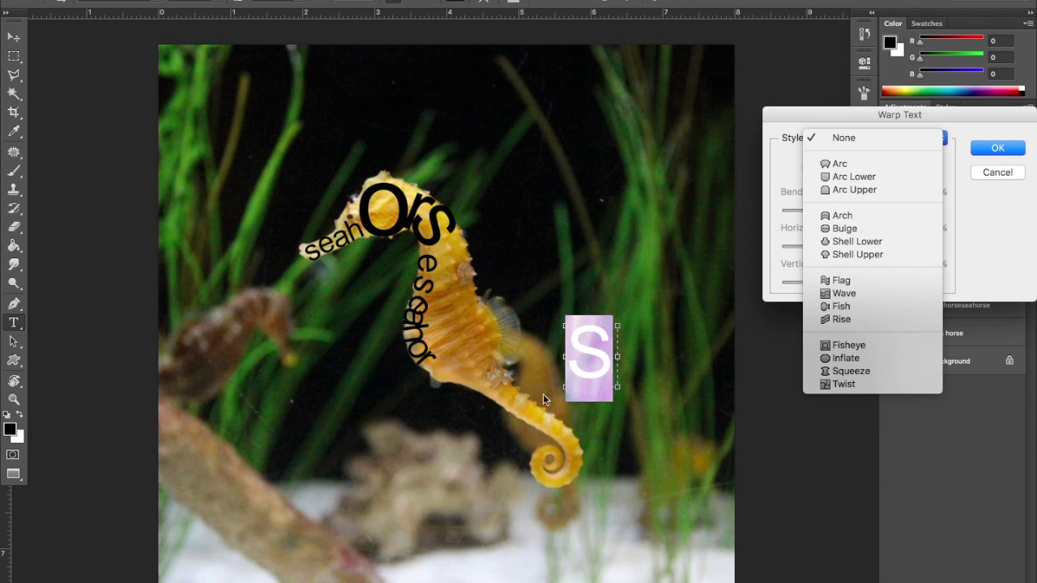
pyautogui.click(863, 358)
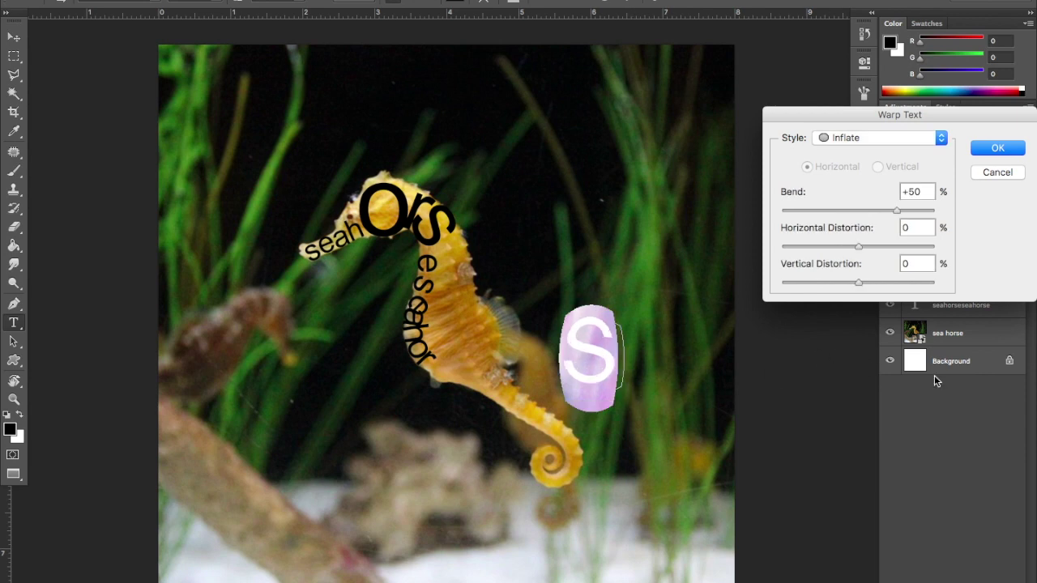
pyautogui.click(940, 140)
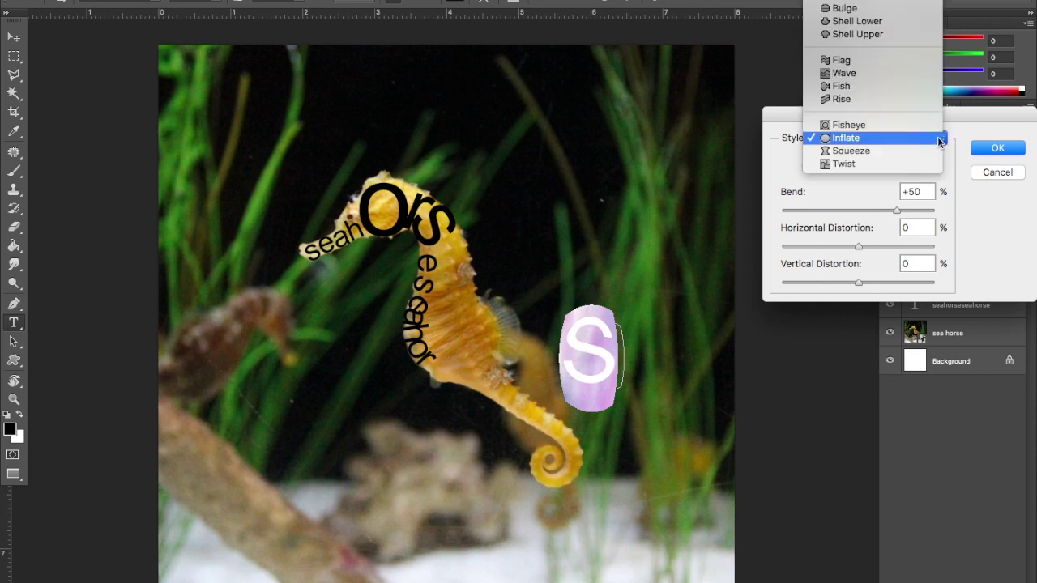
pyautogui.click(900, 9)
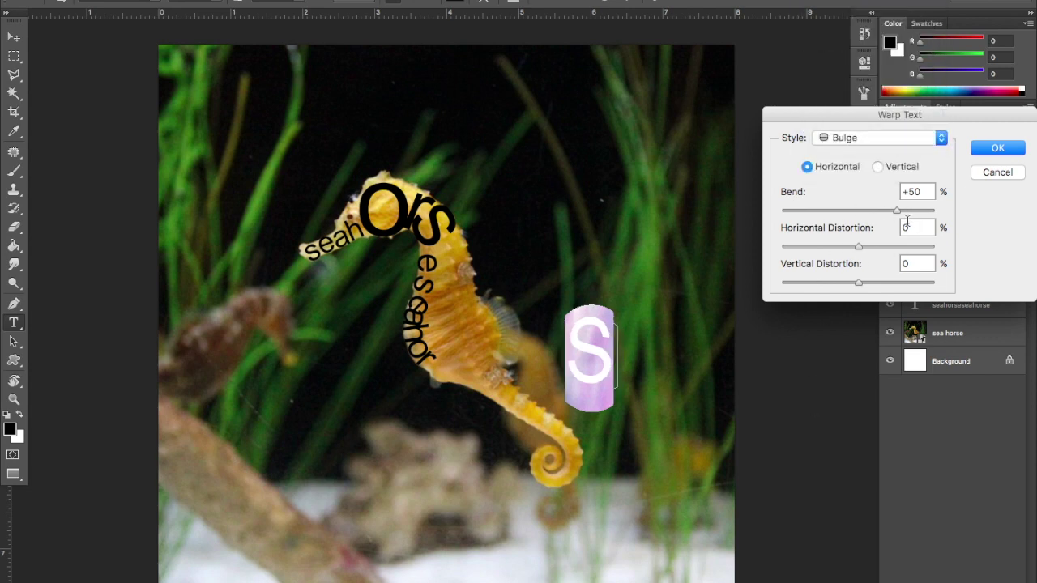
pyautogui.click(876, 167)
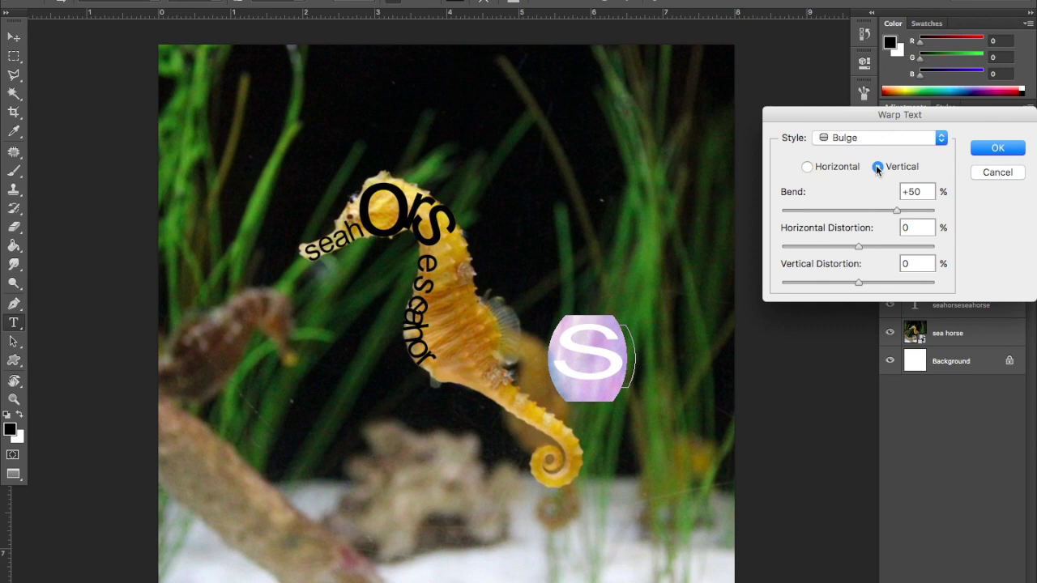
pyautogui.click(879, 210)
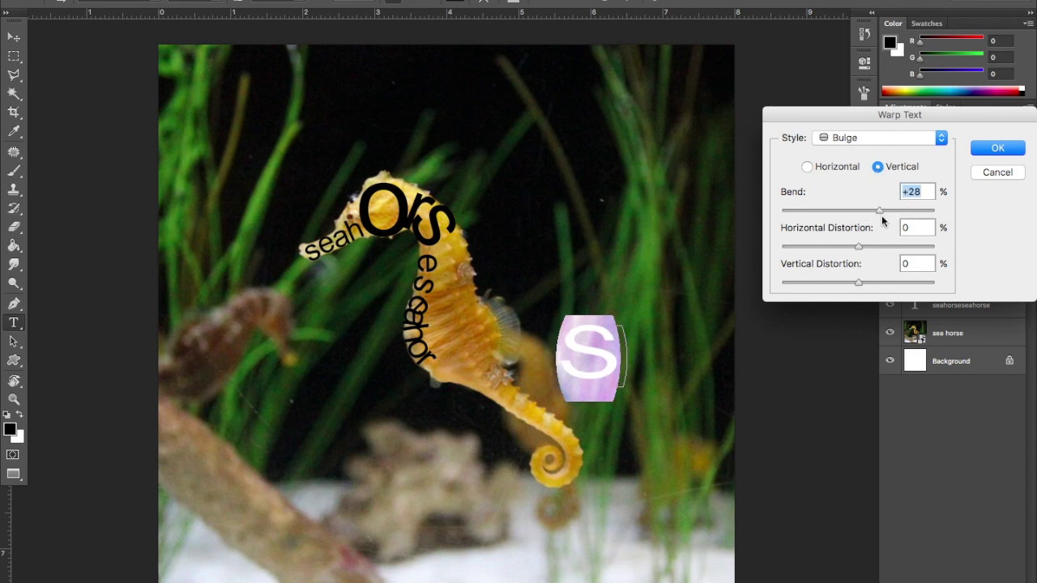
pyautogui.click(889, 210)
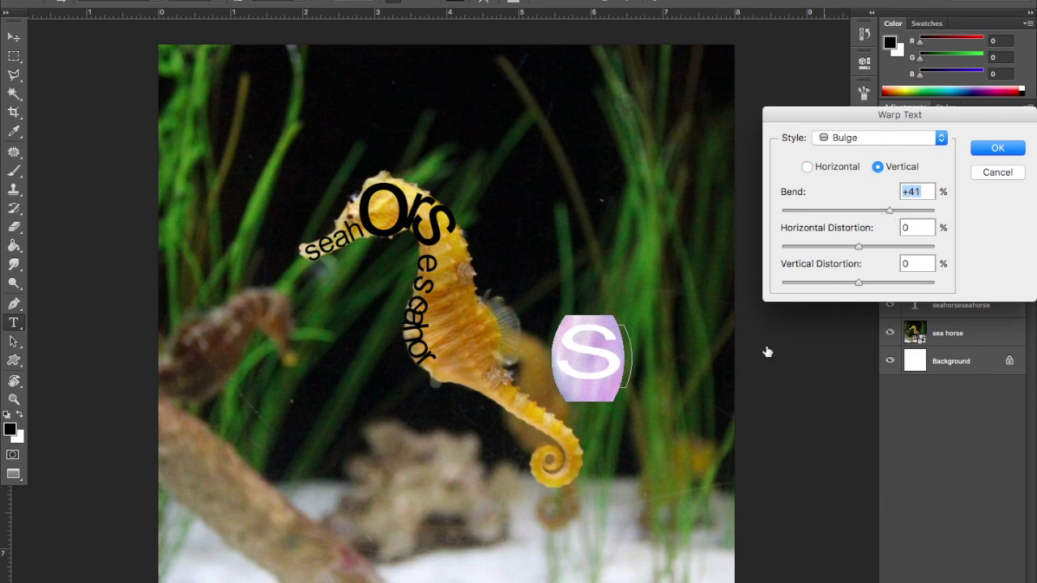
pyautogui.click(1006, 149)
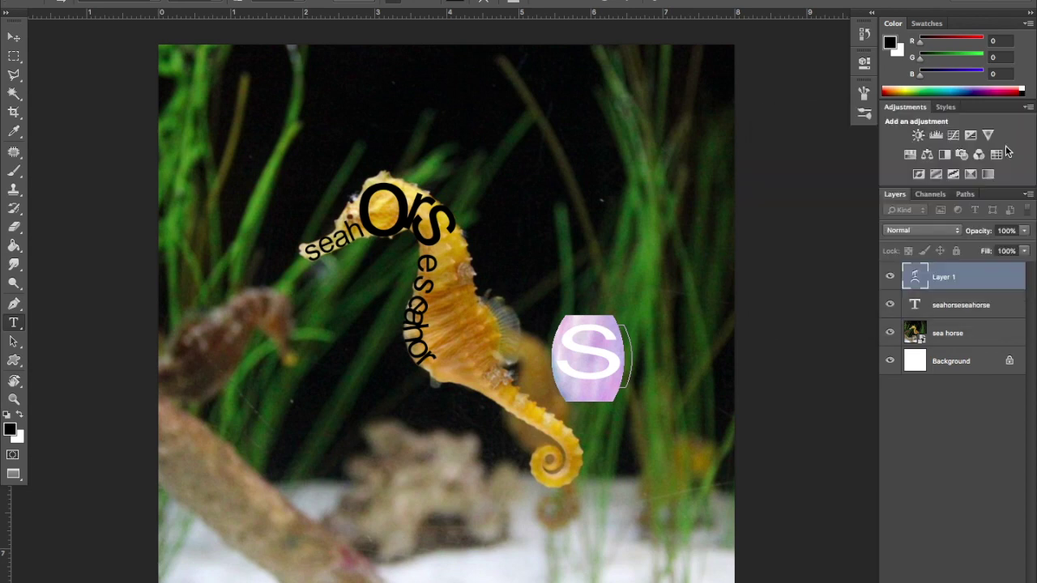
# Step: Rotate the warped S to follow the seahorse's body and place it on the belly beside the small chest lettering
pyautogui.click(14, 36)
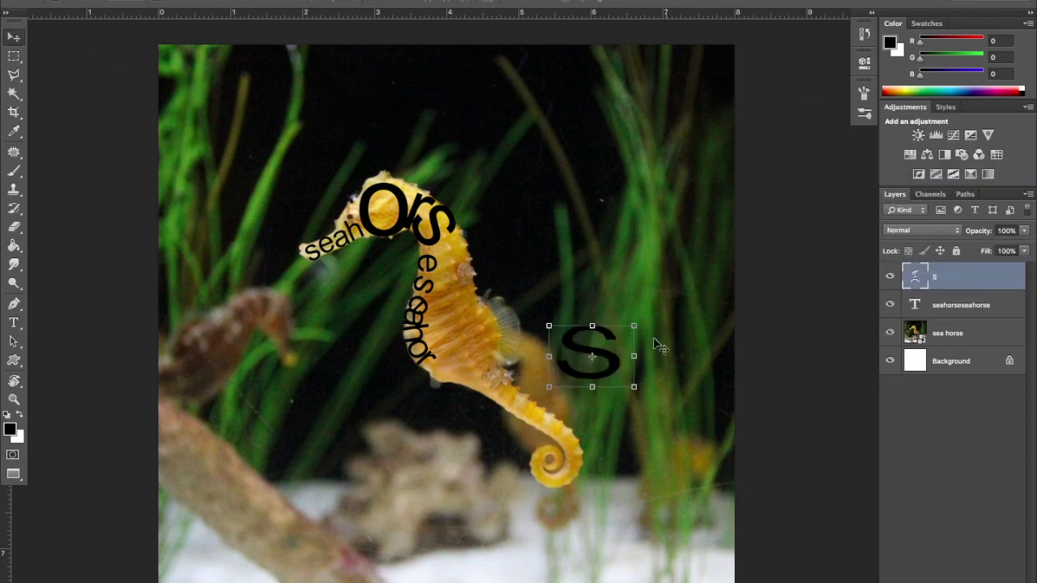
pyautogui.moveTo(639, 314); pyautogui.dragTo(659, 410)
pyautogui.moveTo(577, 314); pyautogui.dragTo(480, 298)
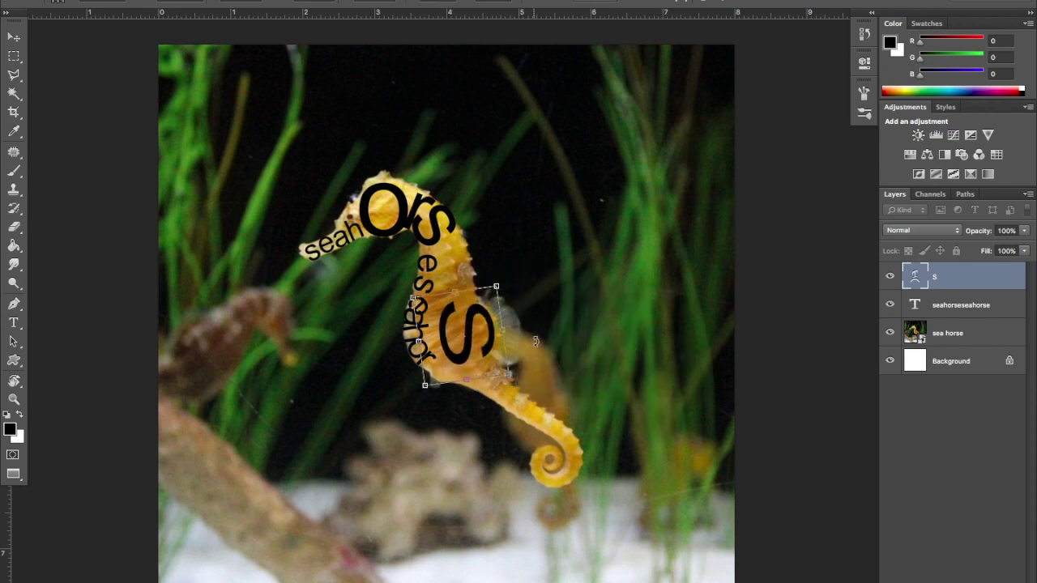
pyautogui.moveTo(525, 379); pyautogui.dragTo(495, 339)
pyautogui.press('Return')
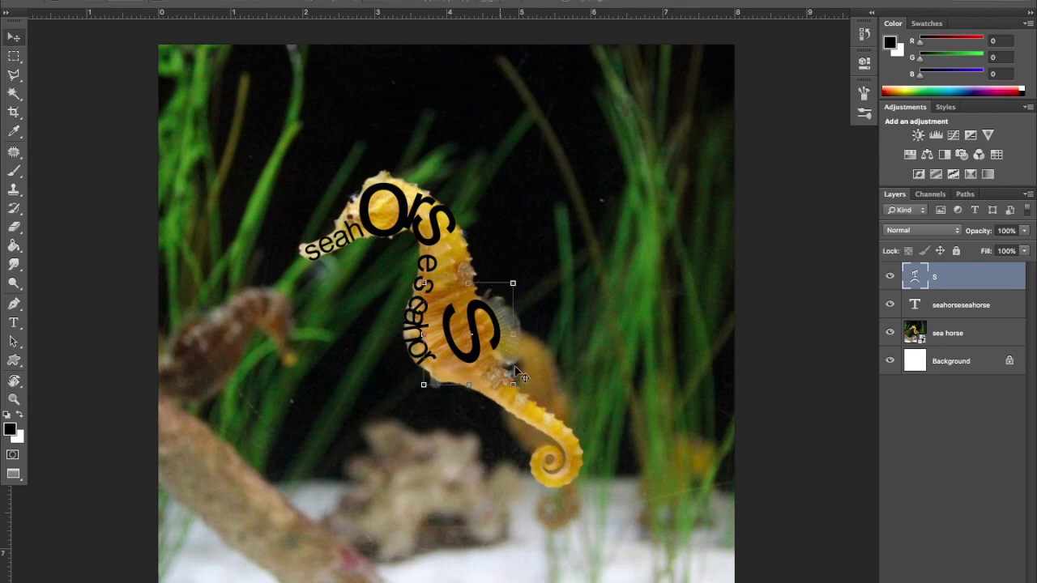
# Step: Create a separate text box beside the seahorse containing a lowercase e and narrow the box around the letter
pyautogui.click(13, 322)
pyautogui.moveTo(642, 373); pyautogui.dragTo(580, 310)
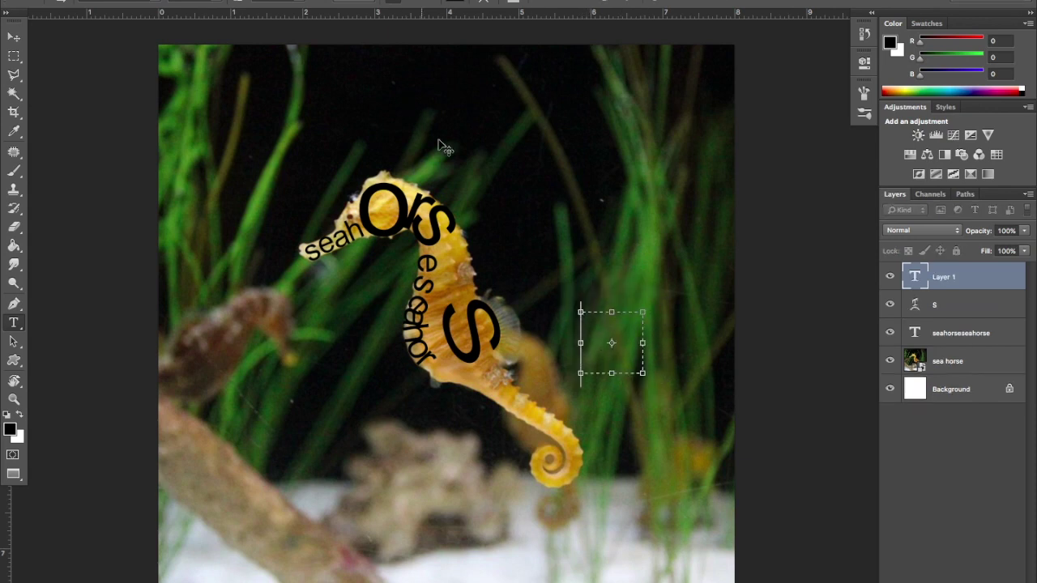
pyautogui.write('e')
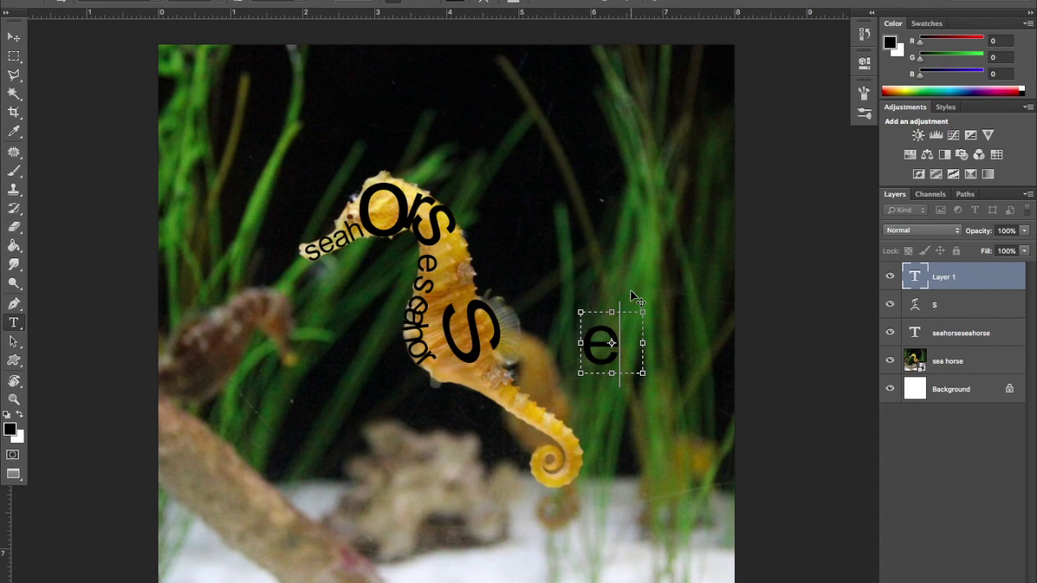
pyautogui.moveTo(629, 349); pyautogui.dragTo(578, 349)
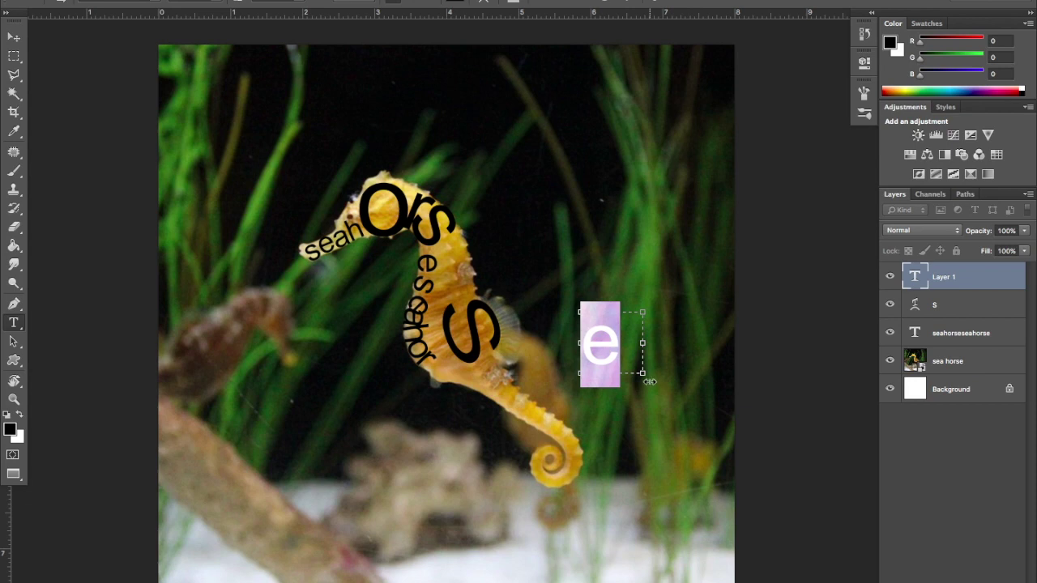
pyautogui.moveTo(648, 378); pyautogui.dragTo(629, 373)
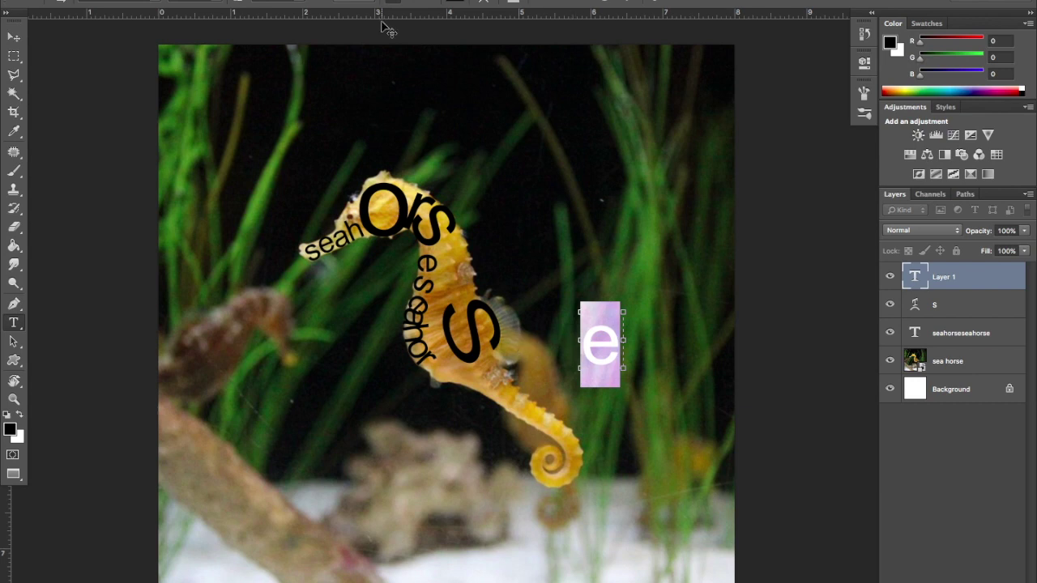
# Step: Warp the separate e with the Shell Upper style, vertical orientation, +50% bend, -28% horizontal distortion and +20% vertical distortion
pyautogui.click(486, 1)
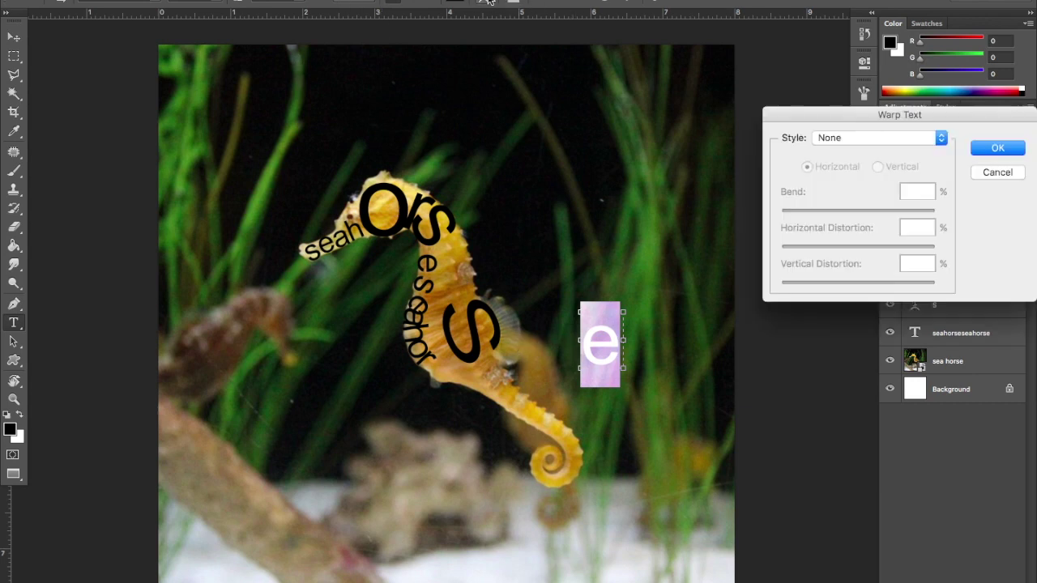
pyautogui.click(894, 136)
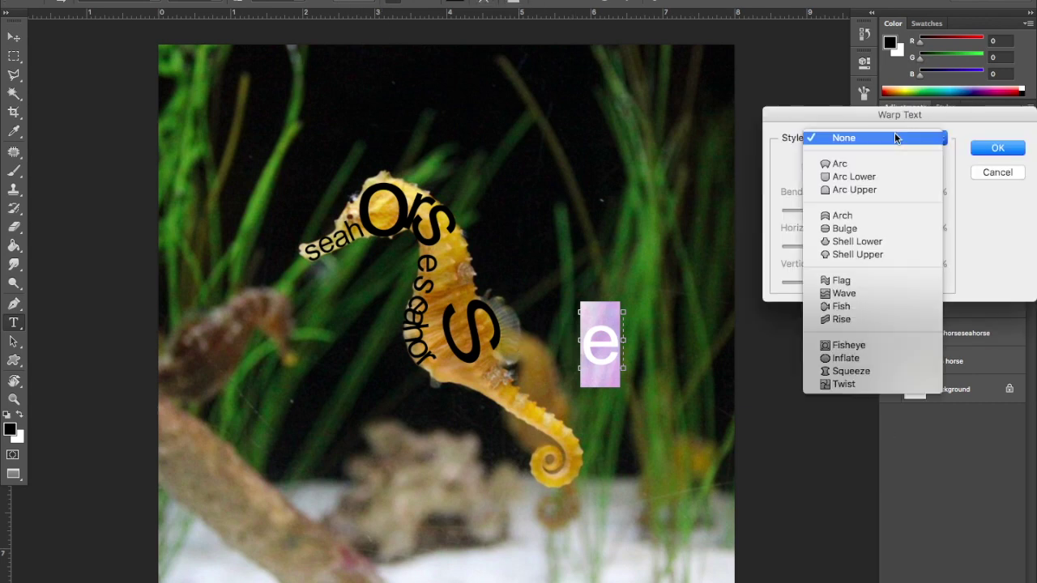
pyautogui.click(857, 253)
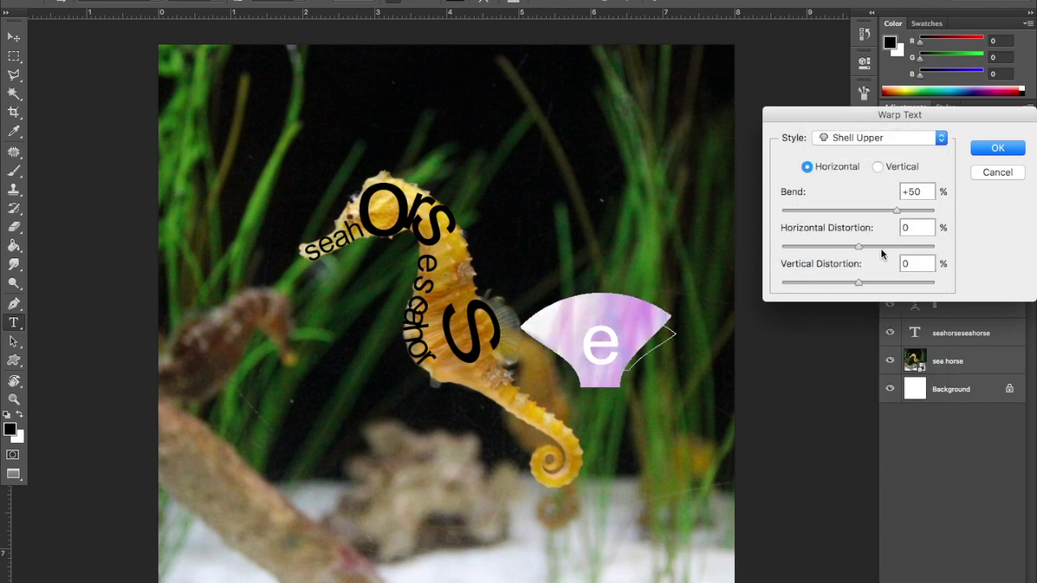
pyautogui.click(878, 167)
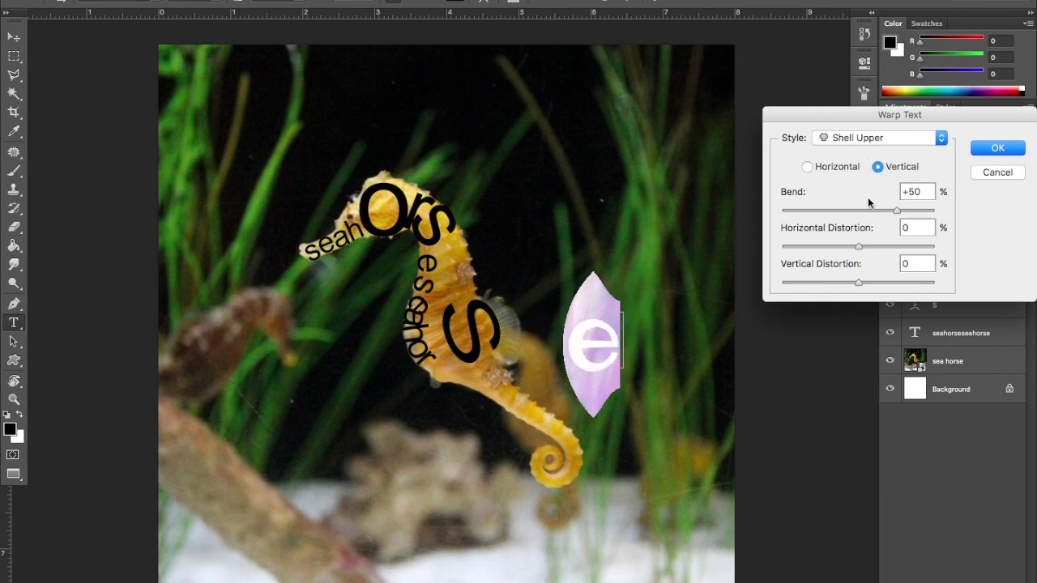
pyautogui.click(906, 246)
pyautogui.moveTo(906, 245); pyautogui.dragTo(809, 244)
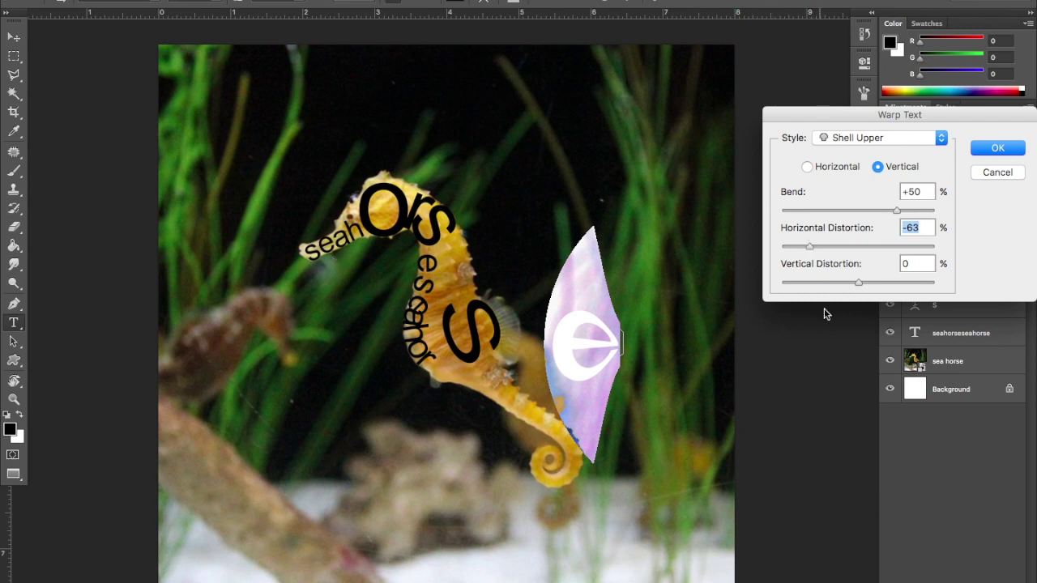
pyautogui.click(904, 282)
pyautogui.moveTo(905, 282); pyautogui.dragTo(873, 284)
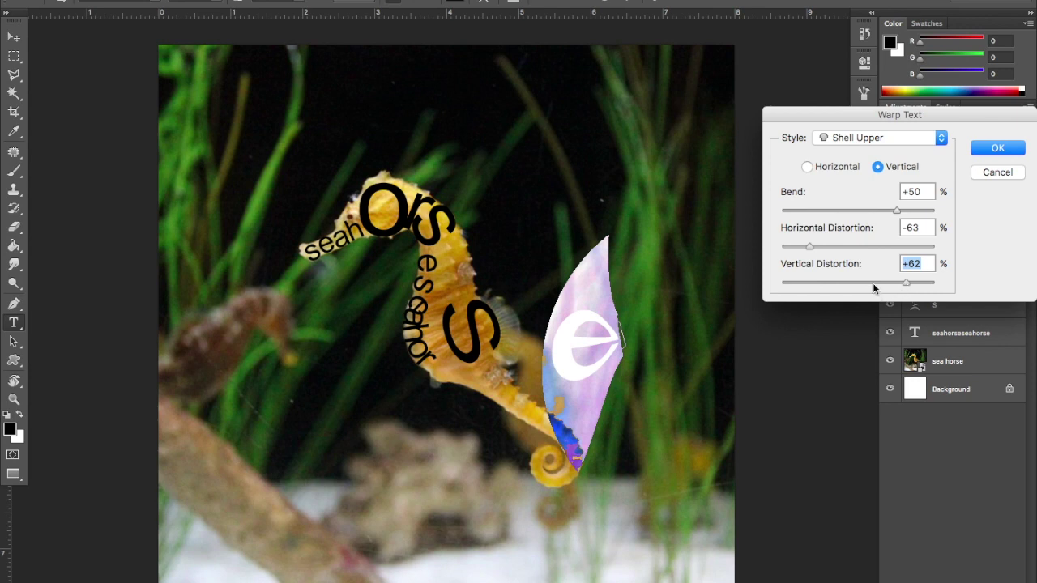
pyautogui.click(823, 246)
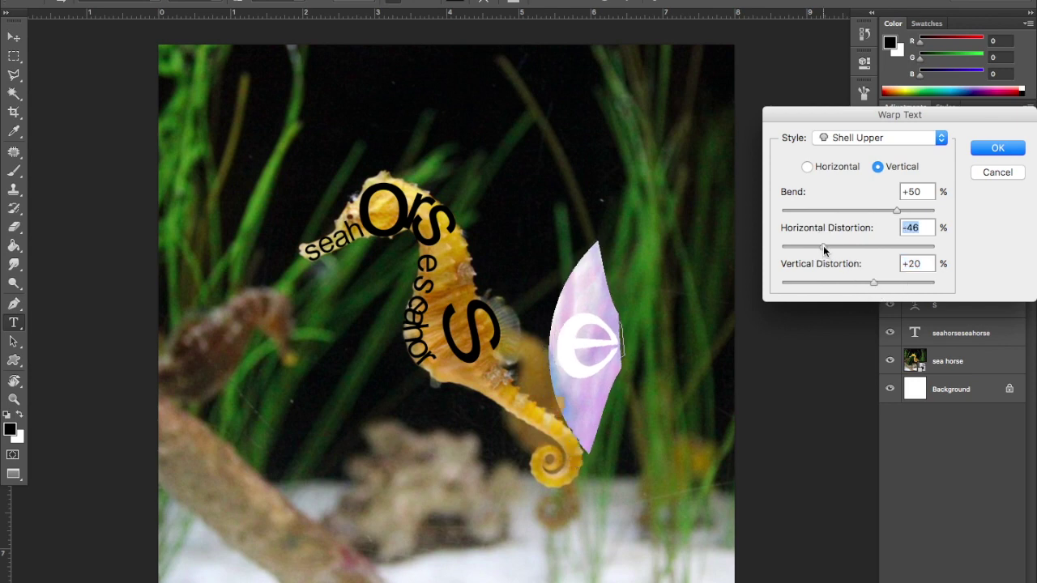
pyautogui.click(836, 246)
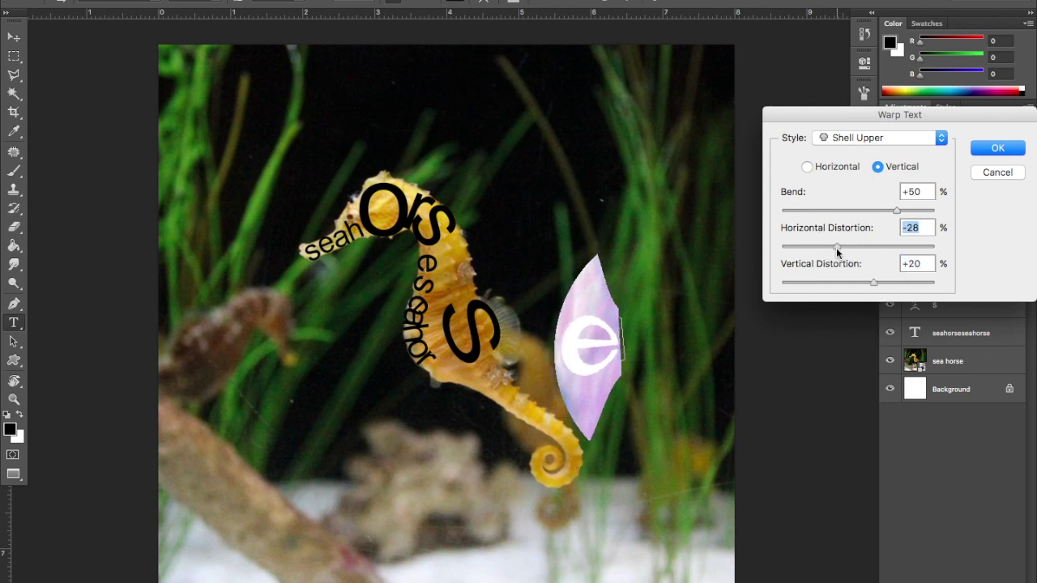
pyautogui.click(998, 149)
# Step: Rotate and shrink the warped e, placing it below the S where the belly meets the tail
pyautogui.click(13, 36)
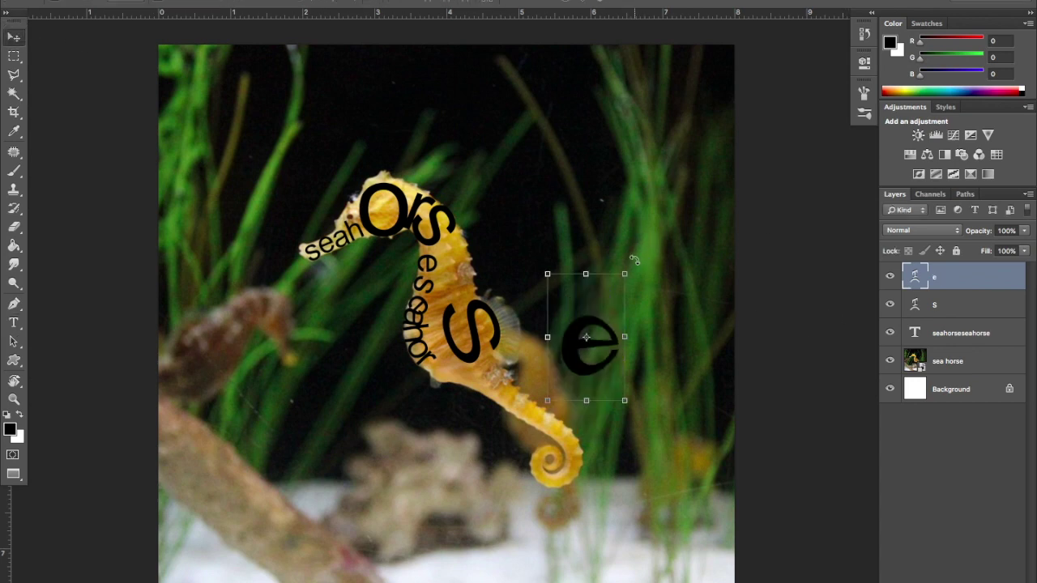
pyautogui.moveTo(634, 252); pyautogui.dragTo(668, 372)
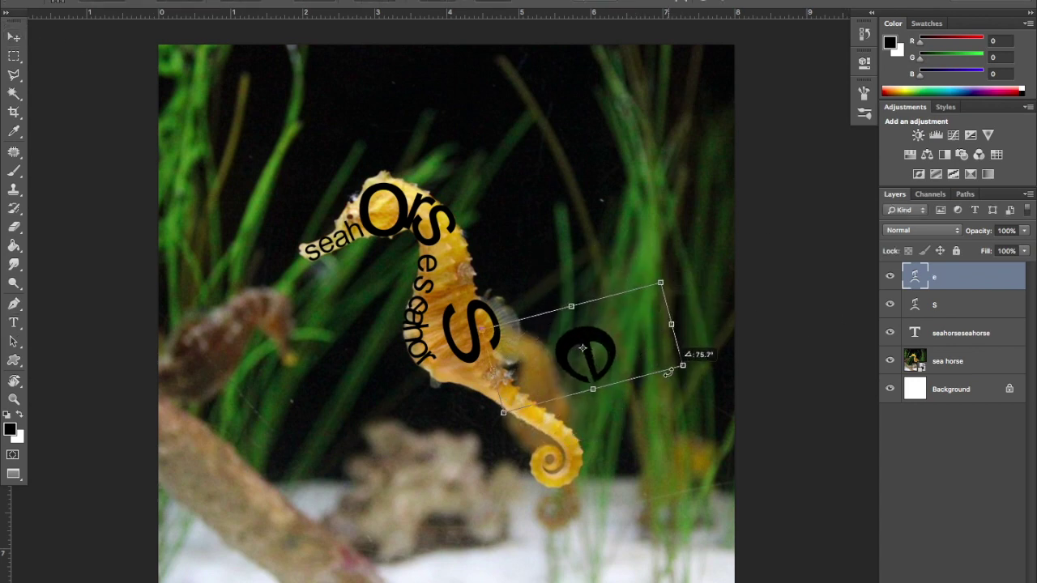
pyautogui.moveTo(584, 349); pyautogui.dragTo(503, 377)
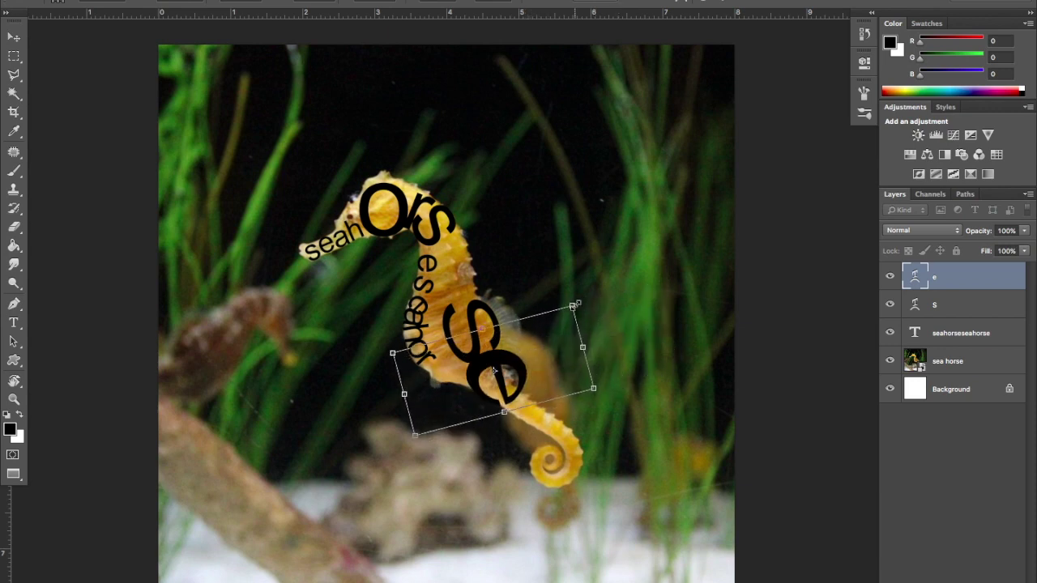
pyautogui.moveTo(573, 304); pyautogui.dragTo(550, 351)
pyautogui.moveTo(572, 409); pyautogui.dragTo(606, 370)
pyautogui.moveTo(524, 369)
pyautogui.mouseDown()
pyautogui.moveTo(527, 354)
pyautogui.moveTo(533, 361)
pyautogui.mouseUp()
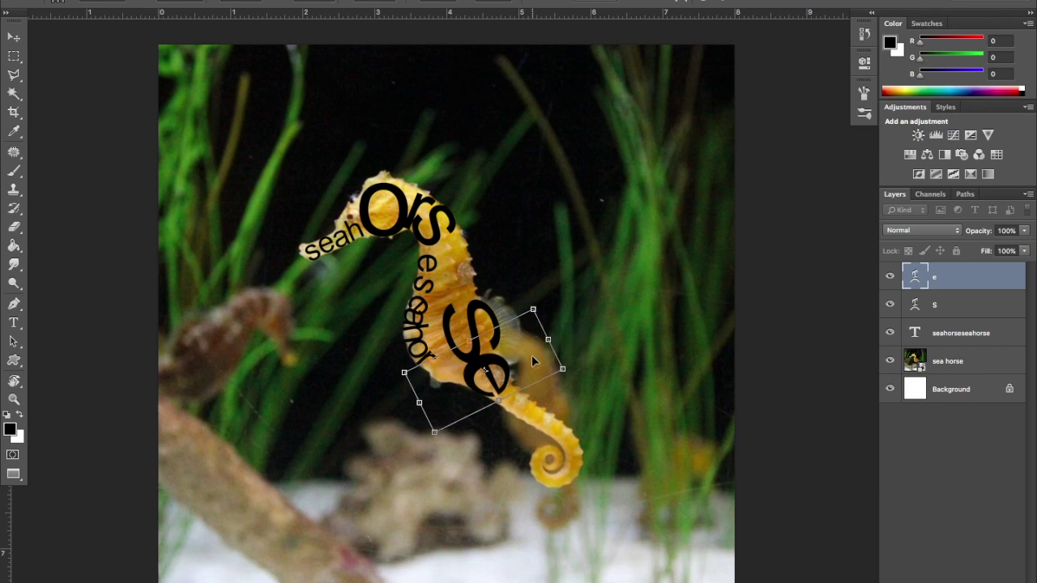
# Step: Nudge the e into place against the S and check the lettering with the sea horse photo temporarily hidden
pyautogui.press('Left')
pyautogui.press('Up')
pyautogui.press('Down')
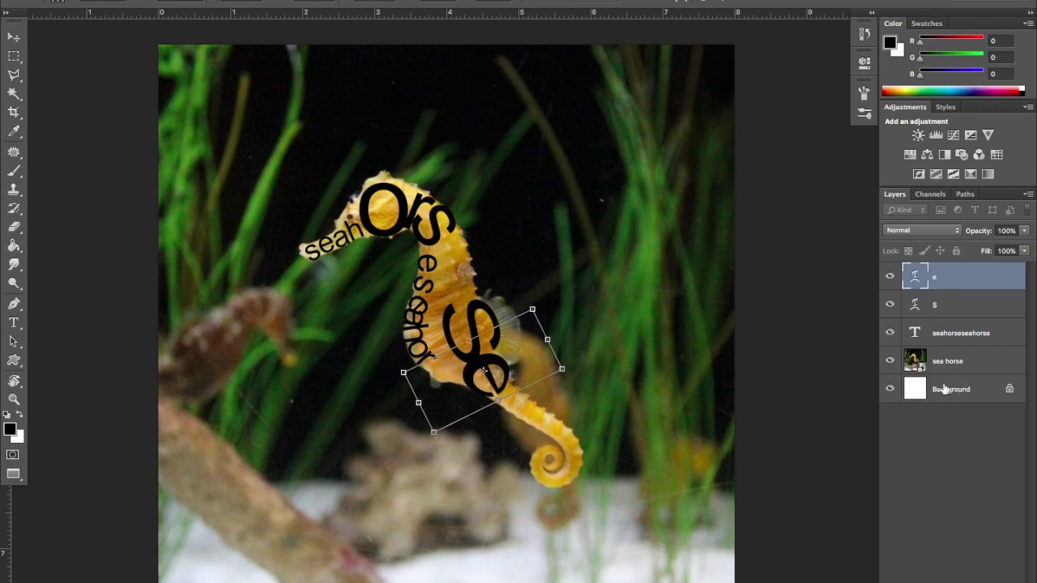
pyautogui.press('Return')
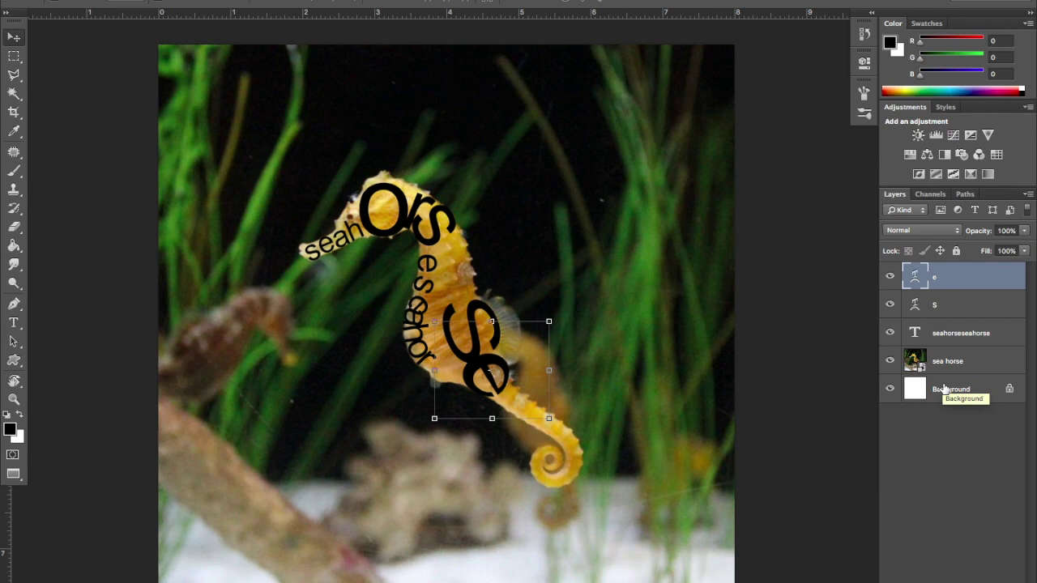
pyautogui.click(890, 361)
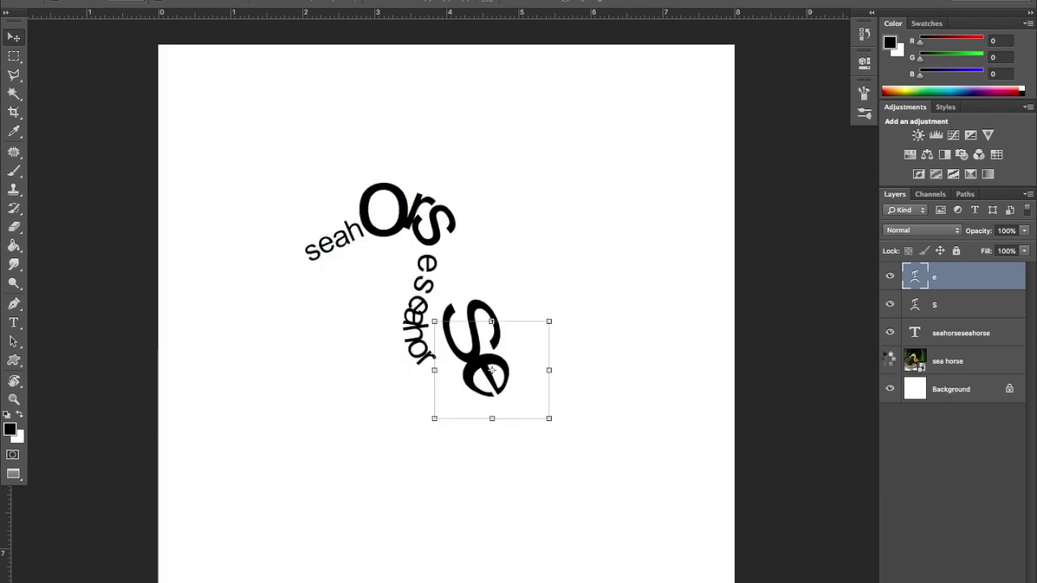
pyautogui.click(889, 361)
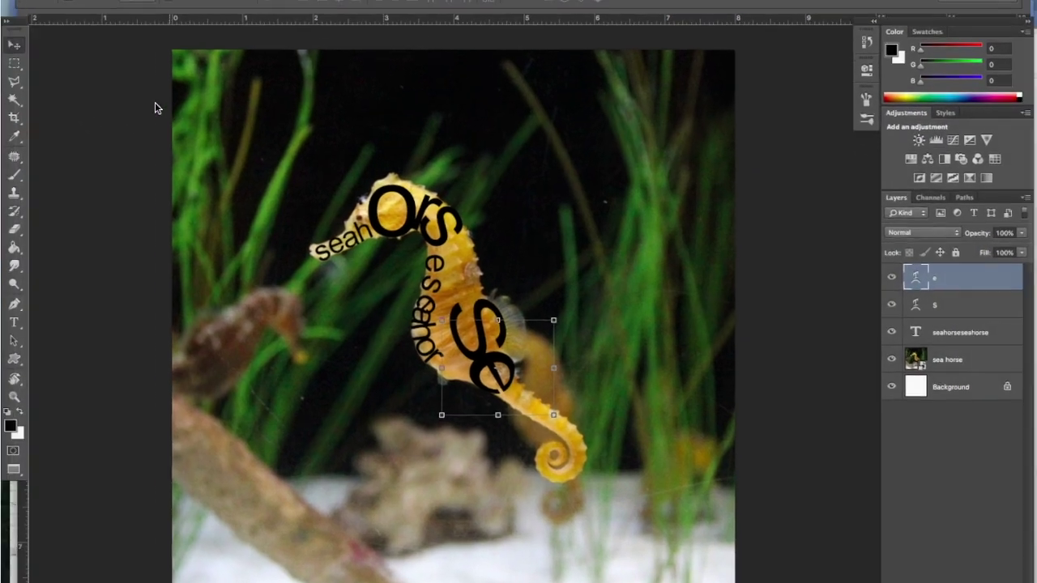
# Step: Open the recent file sea horse.psd
pyautogui.click(121, 0)
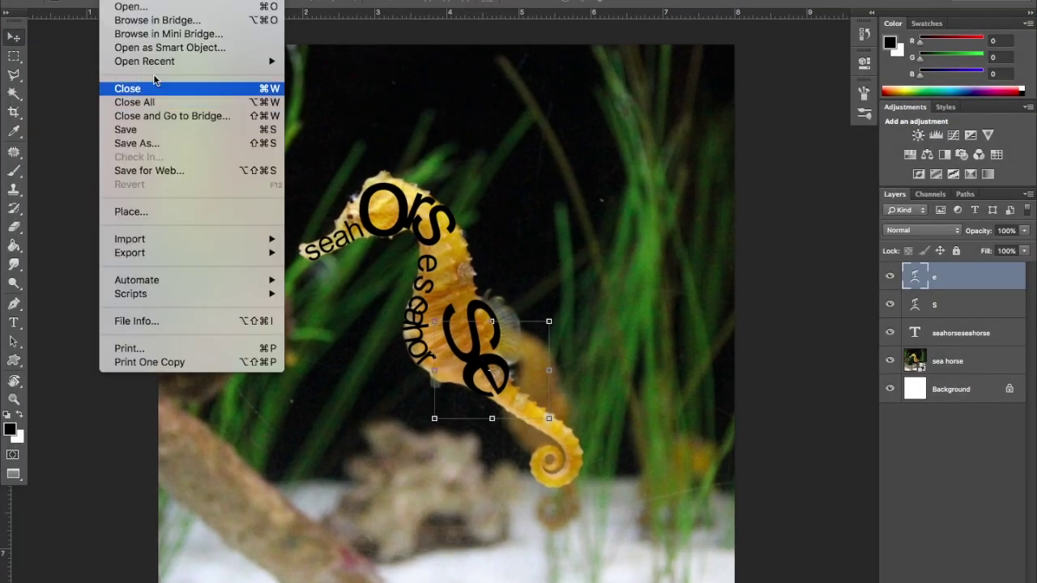
pyautogui.moveTo(162, 61)
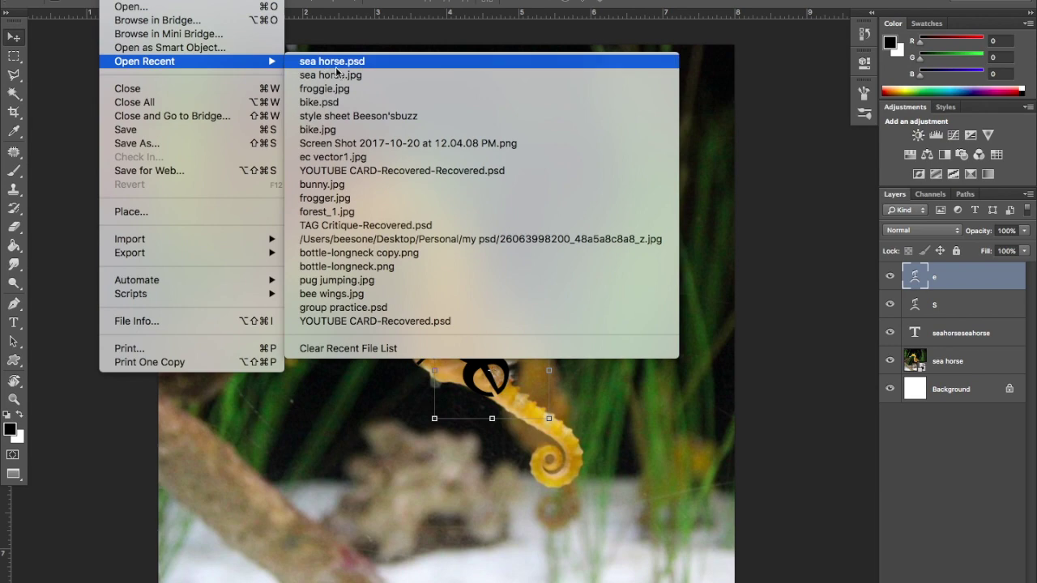
pyautogui.click(339, 64)
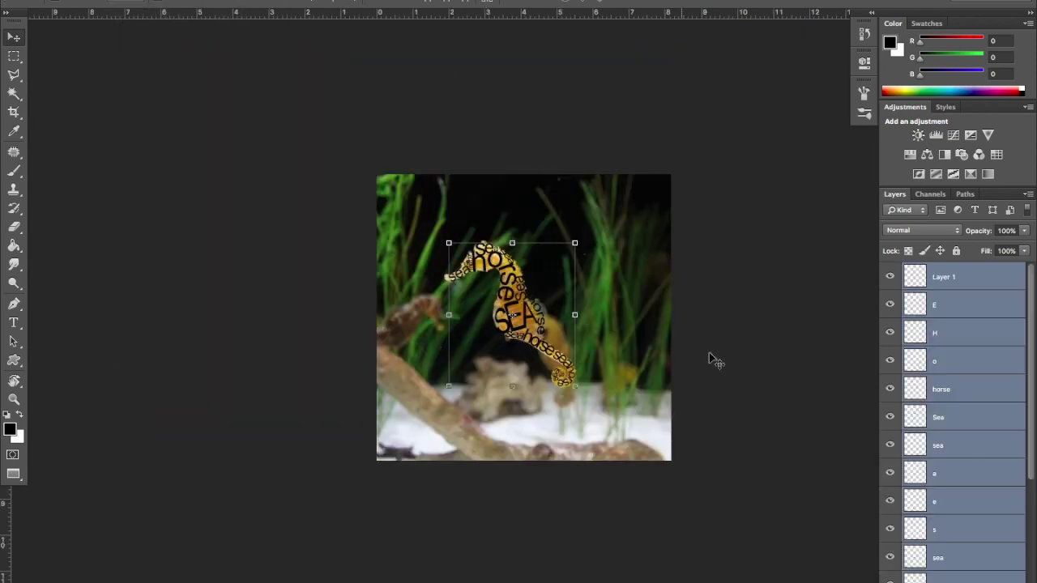
# Step: Examine the lettering from the seahorse's head to its curled tail, along with the stack of separate letter and word layers
pyautogui.hscroll(5, 724, 384)
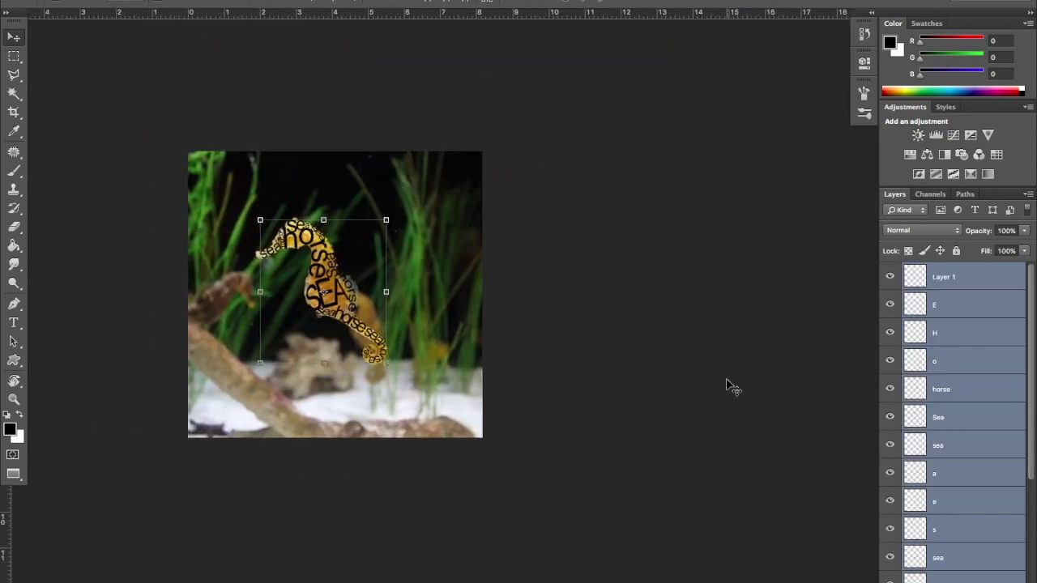
pyautogui.scroll(5, 726, 384)
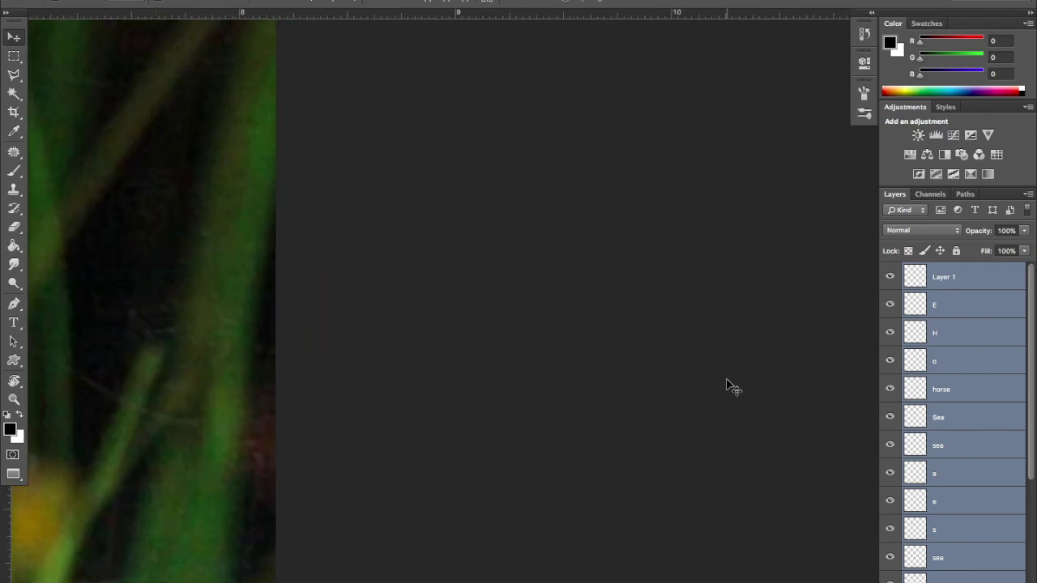
pyautogui.scroll(-3, 727, 384)
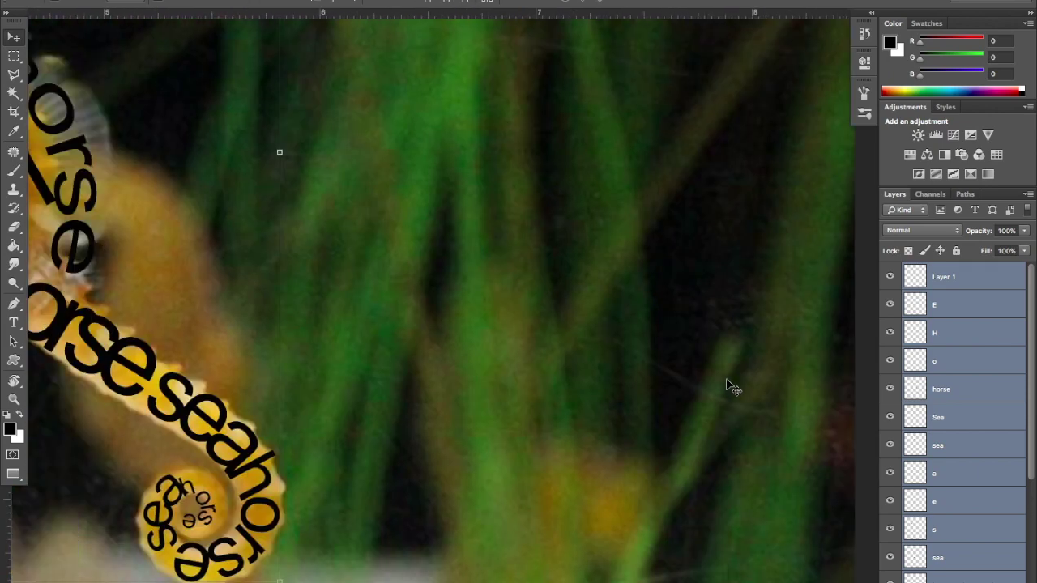
pyautogui.hscroll(-3, 727, 383)
pyautogui.scroll(-3, 726, 384)
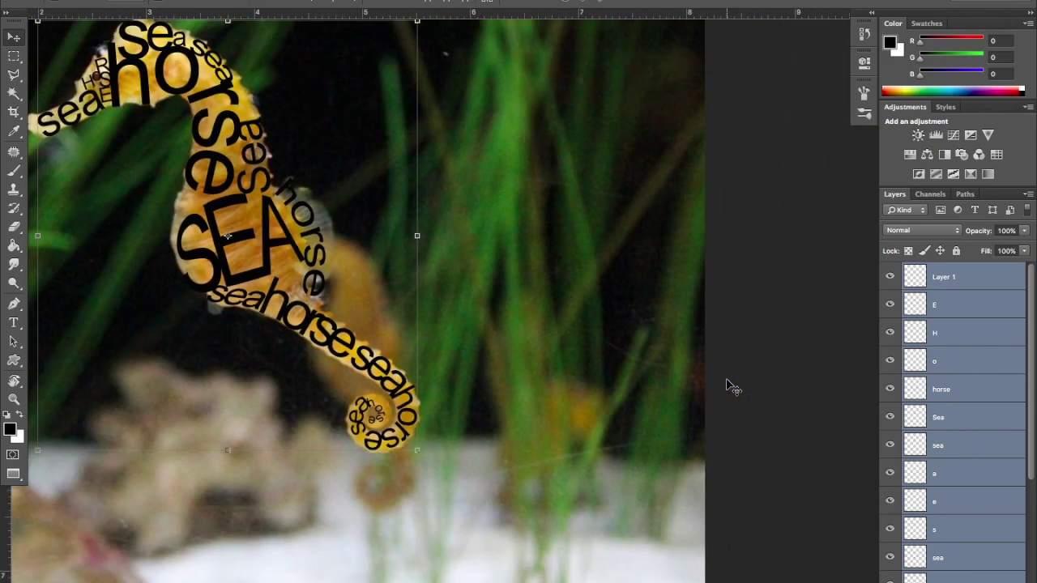
pyautogui.scroll(2, 727, 383)
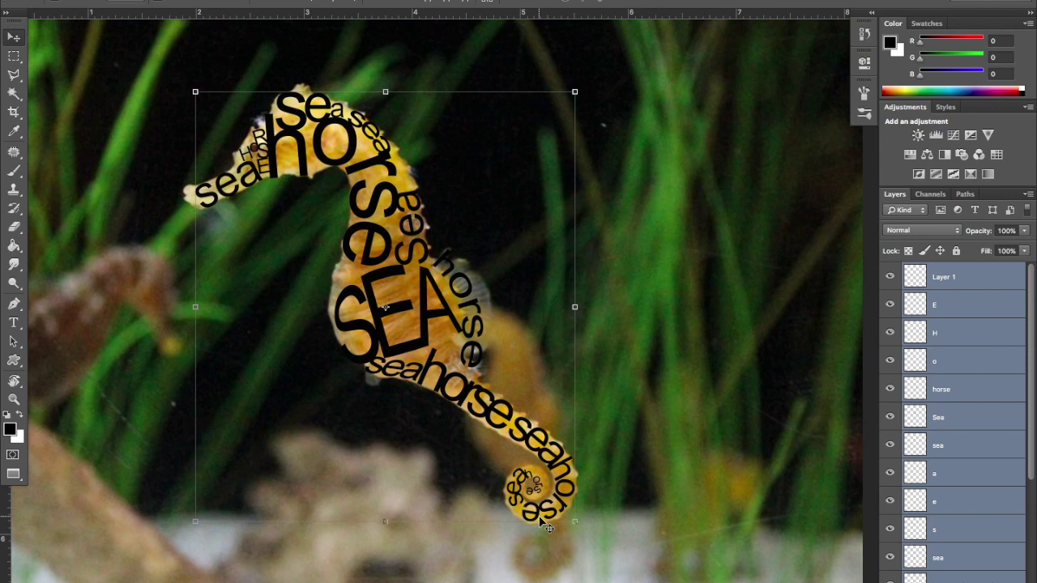
pyautogui.hotkey('ctrl', '-')
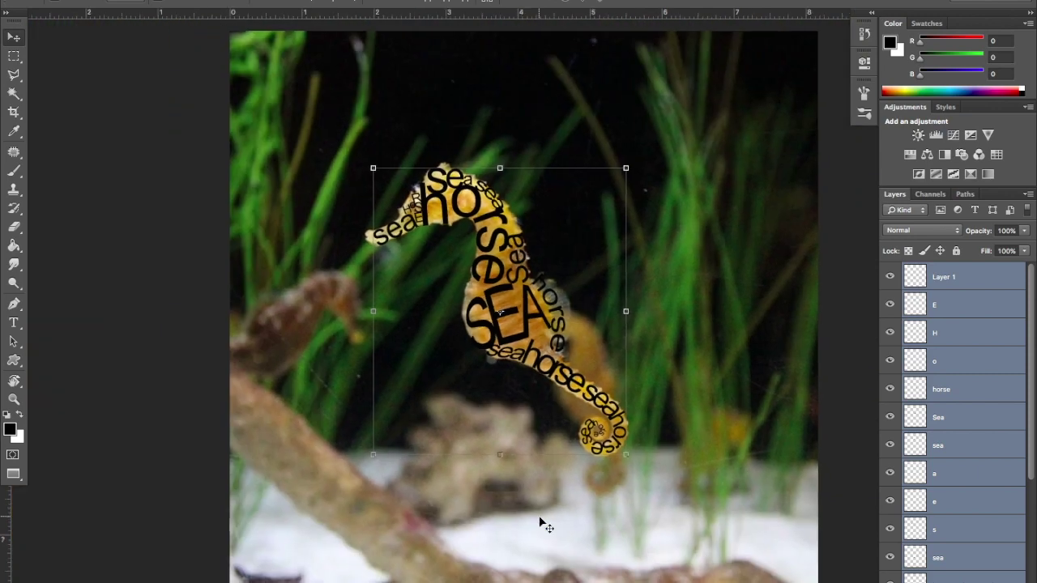
pyautogui.click(1010, 539)
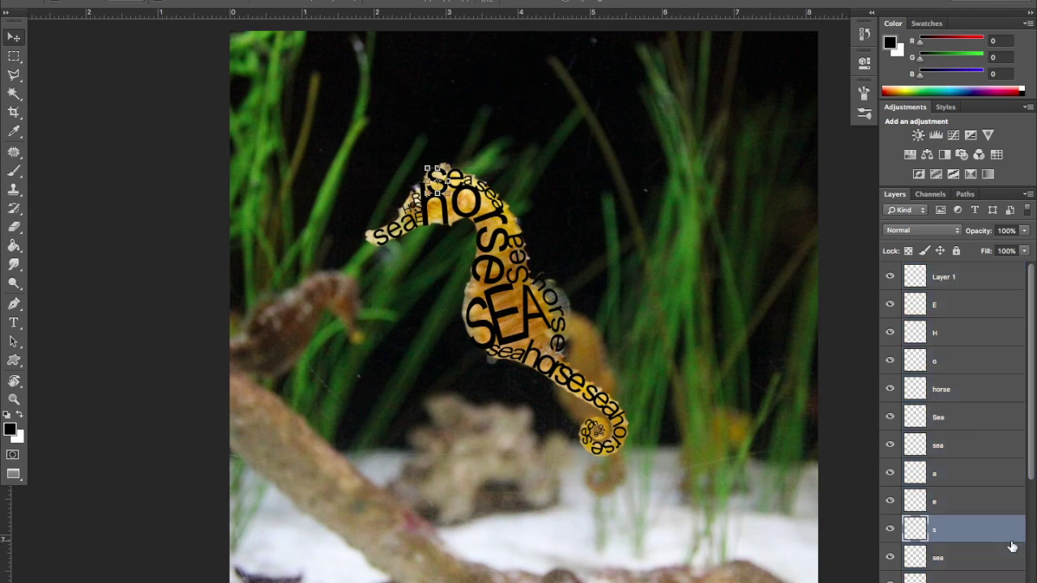
pyautogui.scroll(-3, 1011, 547)
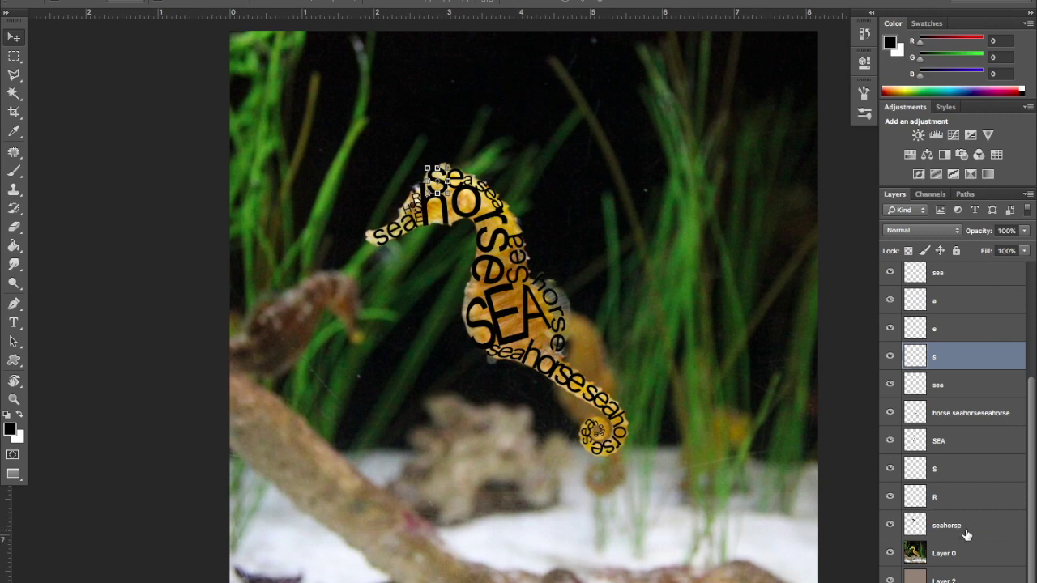
pyautogui.scroll(3, 972, 509)
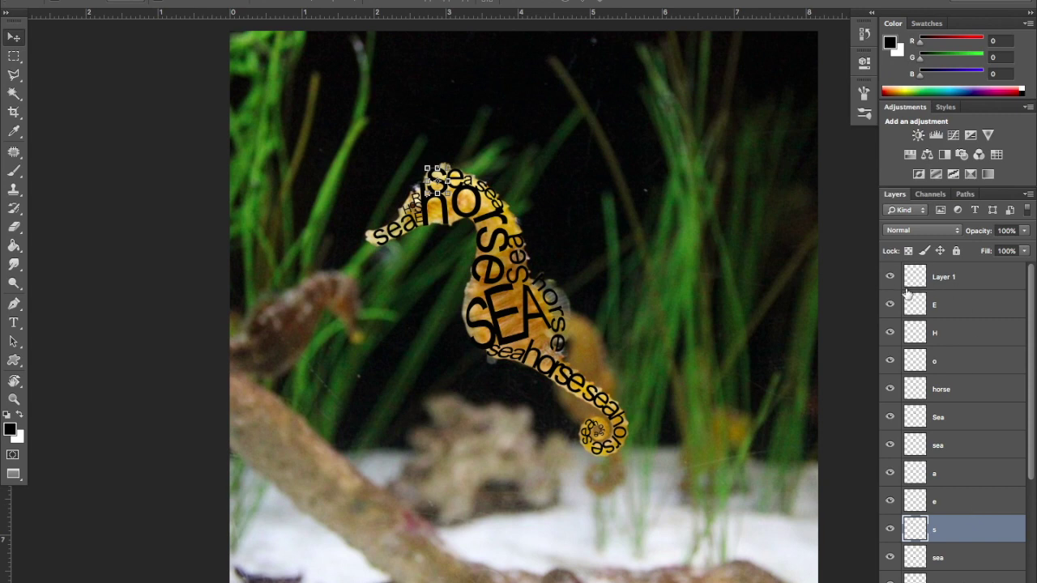
# Step: Merge all the letter and word layers, from seahorse up to Layer 1, into one layer and check it by toggling its visibility
pyautogui.scroll(-3, 929, 287)
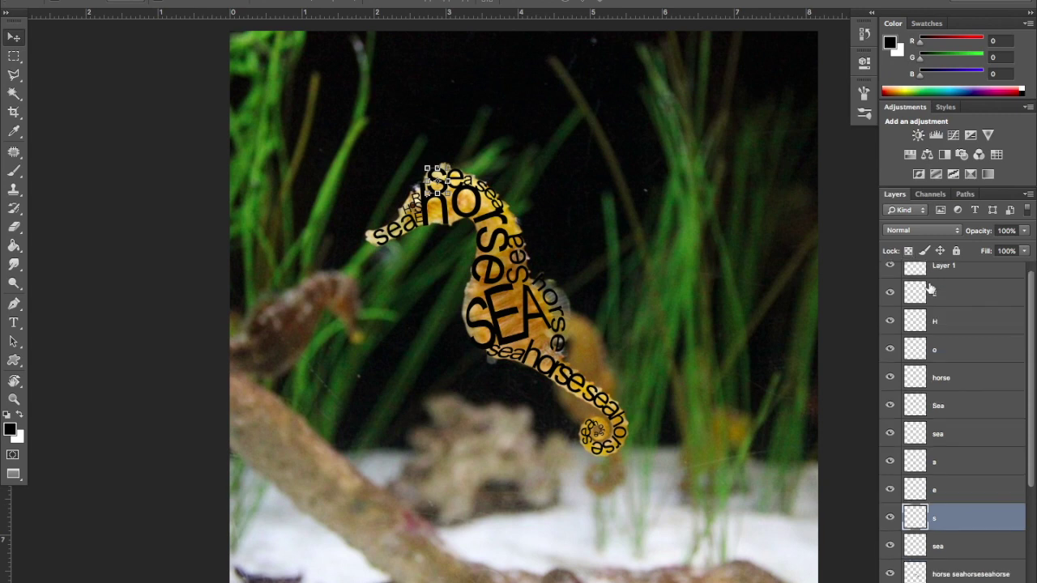
pyautogui.click(976, 526)
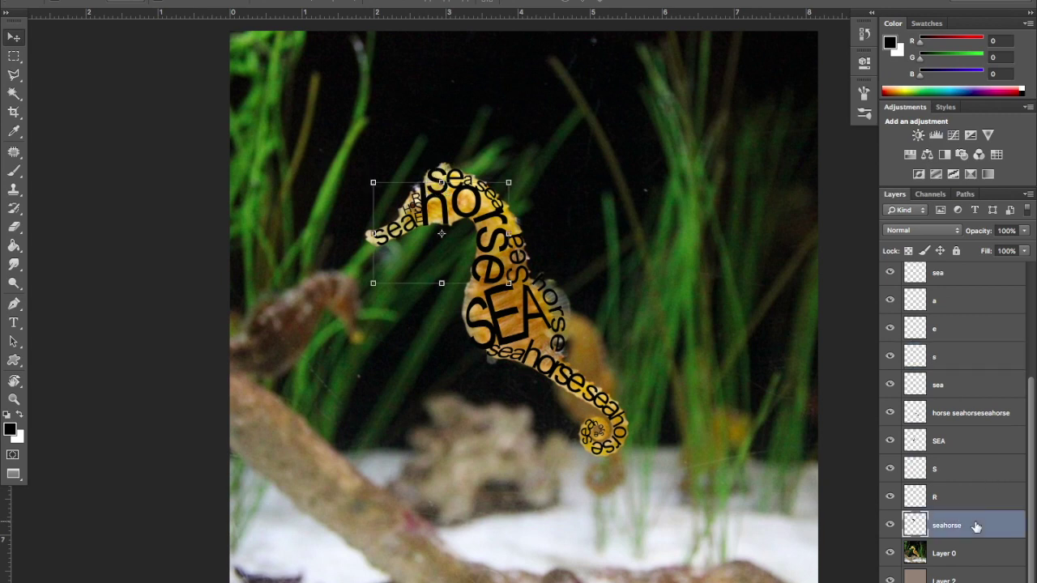
pyautogui.scroll(3, 976, 527)
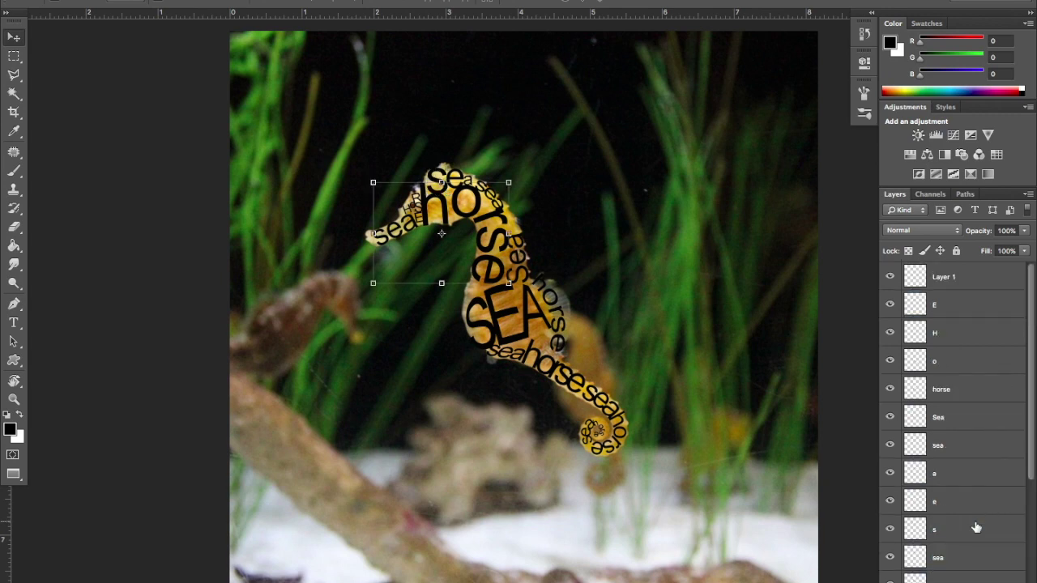
pyautogui.keyDown('shift'); pyautogui.click(964, 277); pyautogui.keyUp('shift')
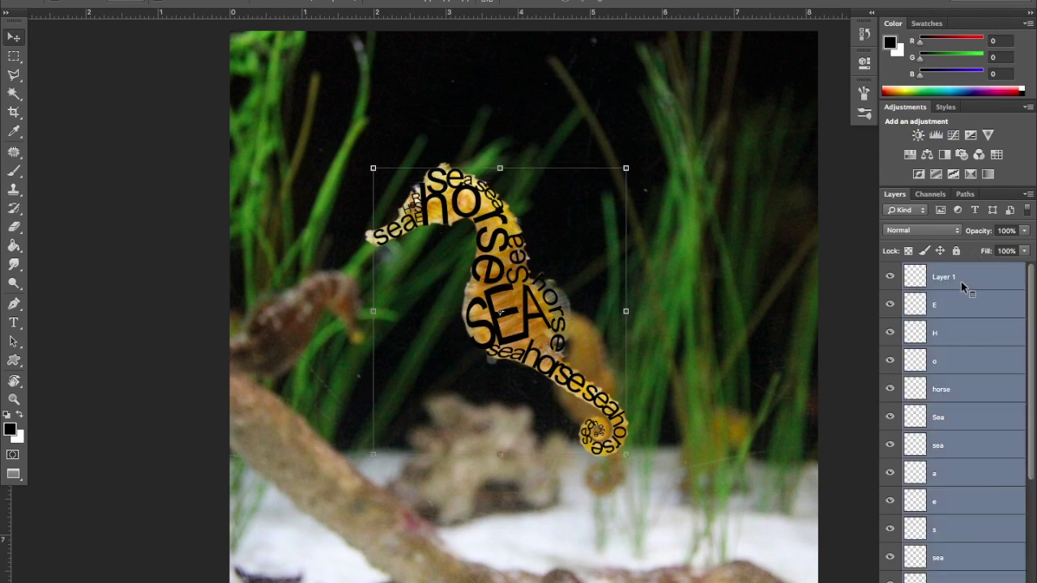
pyautogui.rightClick(962, 287)
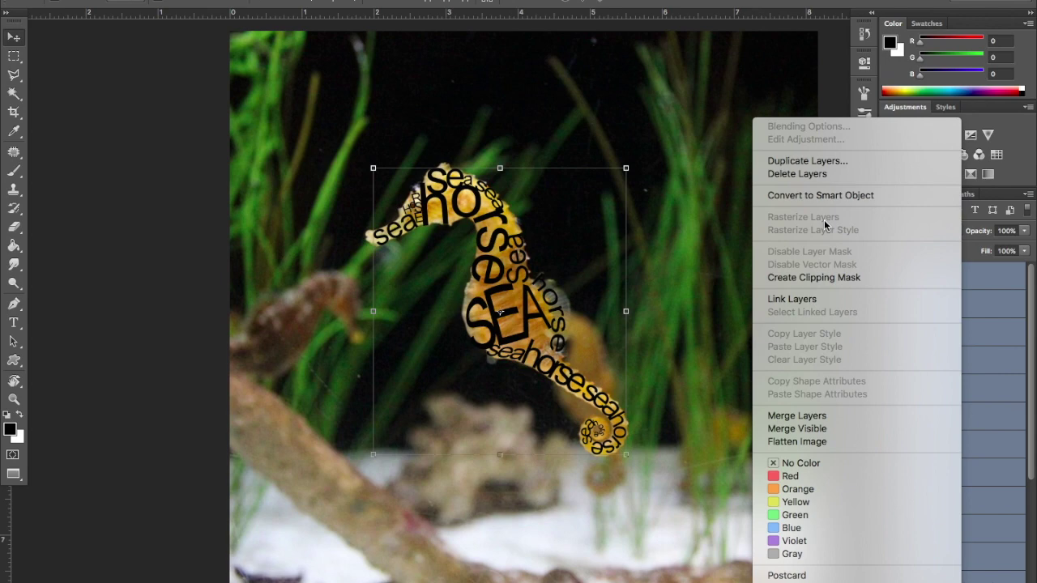
pyautogui.click(804, 417)
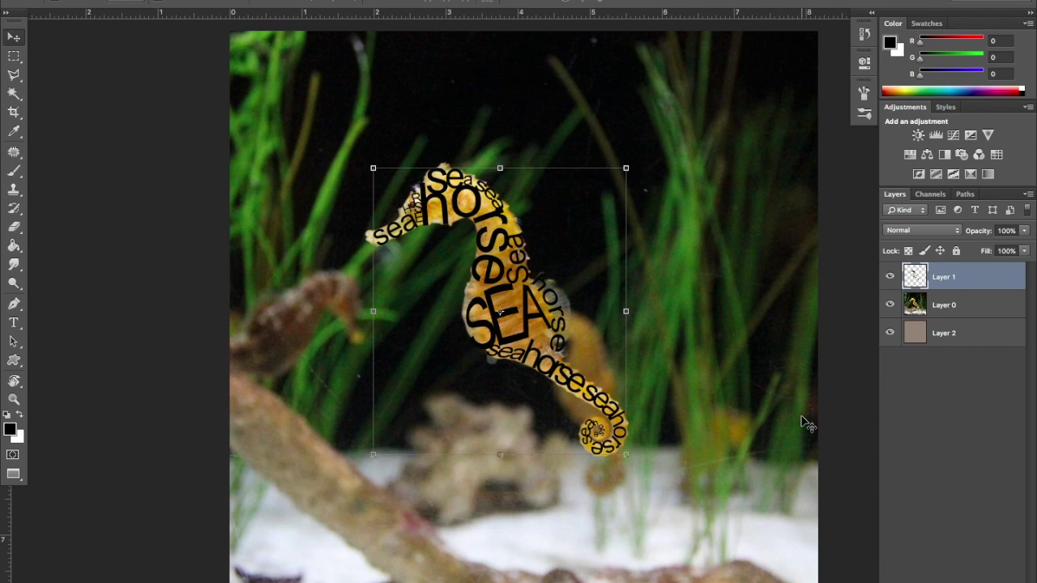
pyautogui.click(890, 277)
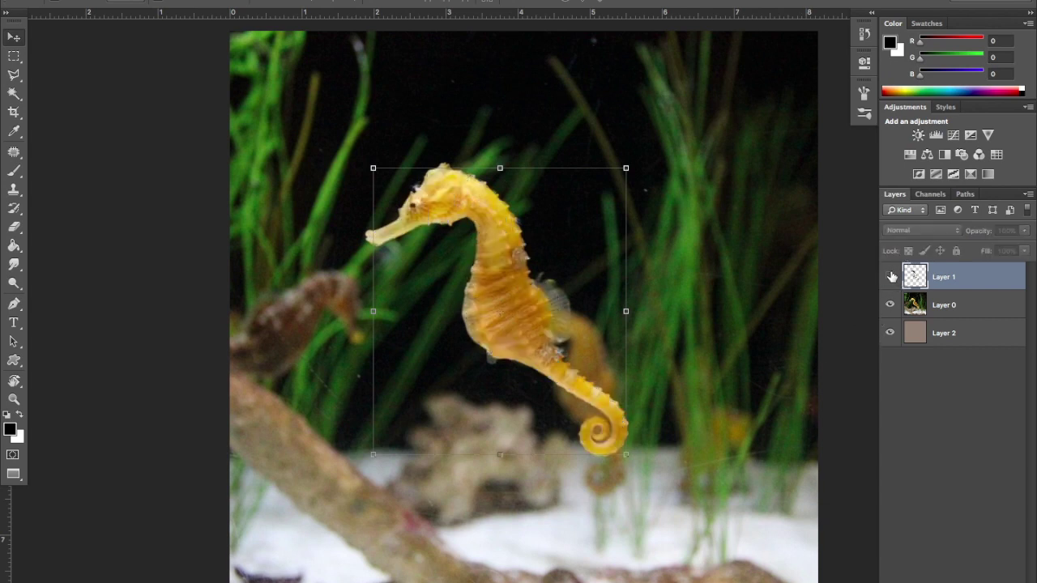
pyautogui.click(891, 277)
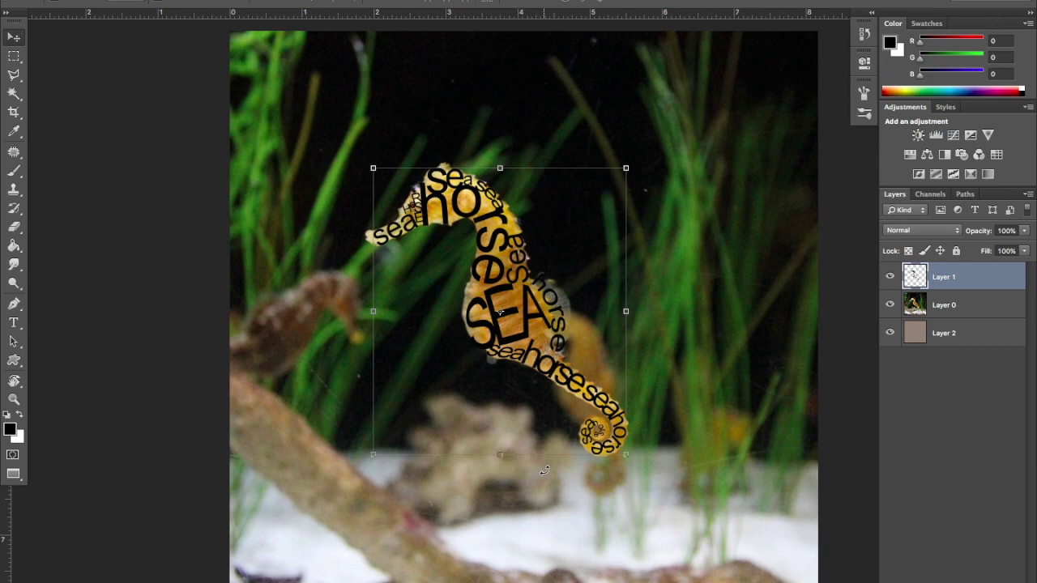
# Step: Load the merged lettering's outlines as a selection on a new empty layer and hide the original black lettering
pyautogui.keyDown('ctrl'); pyautogui.click(916, 282); pyautogui.keyUp('ctrl')
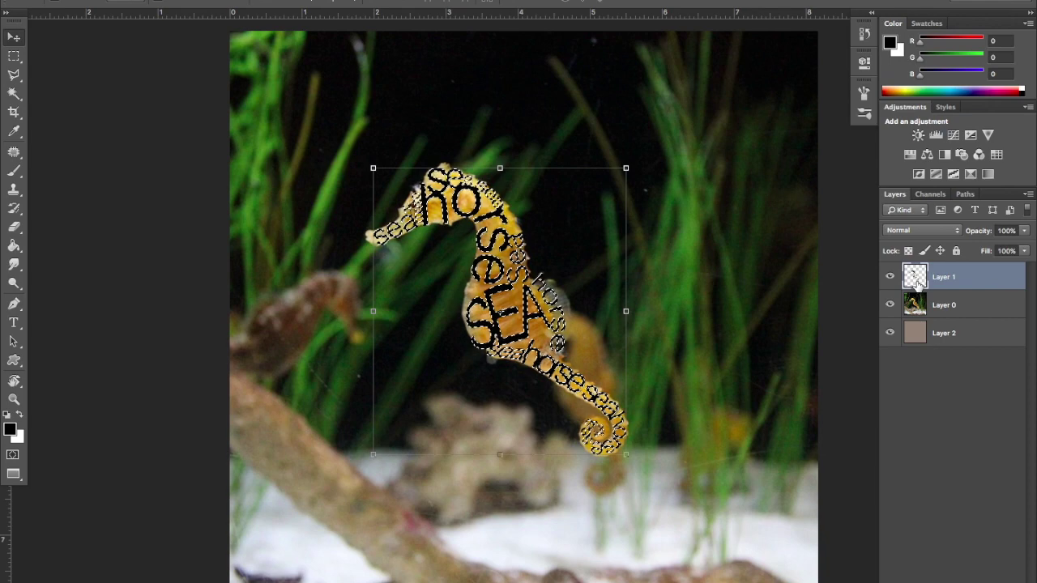
pyautogui.hotkey('ctrl', 'shift', 'n')
pyautogui.press('Return')
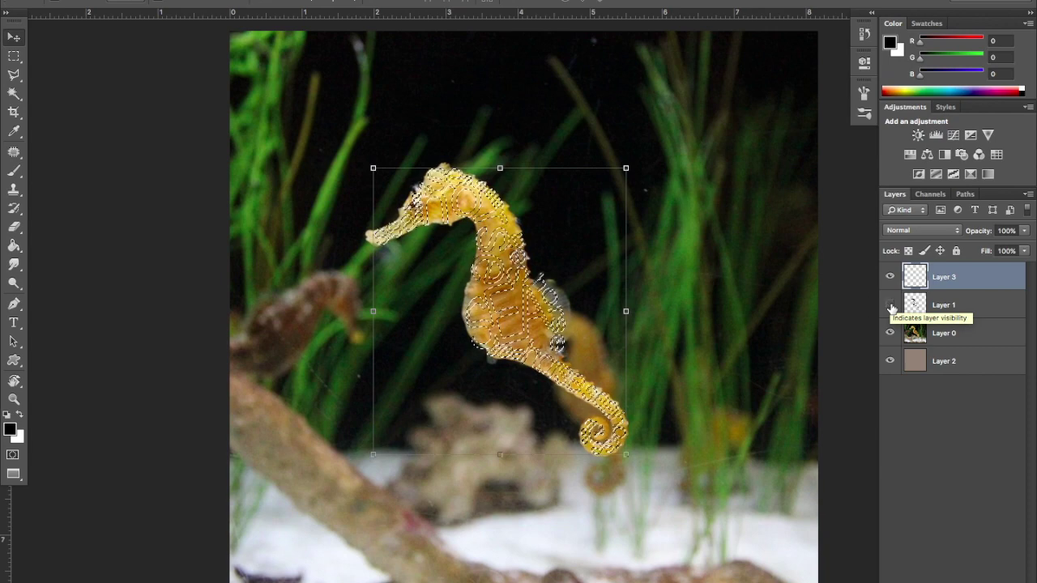
pyautogui.click(890, 305)
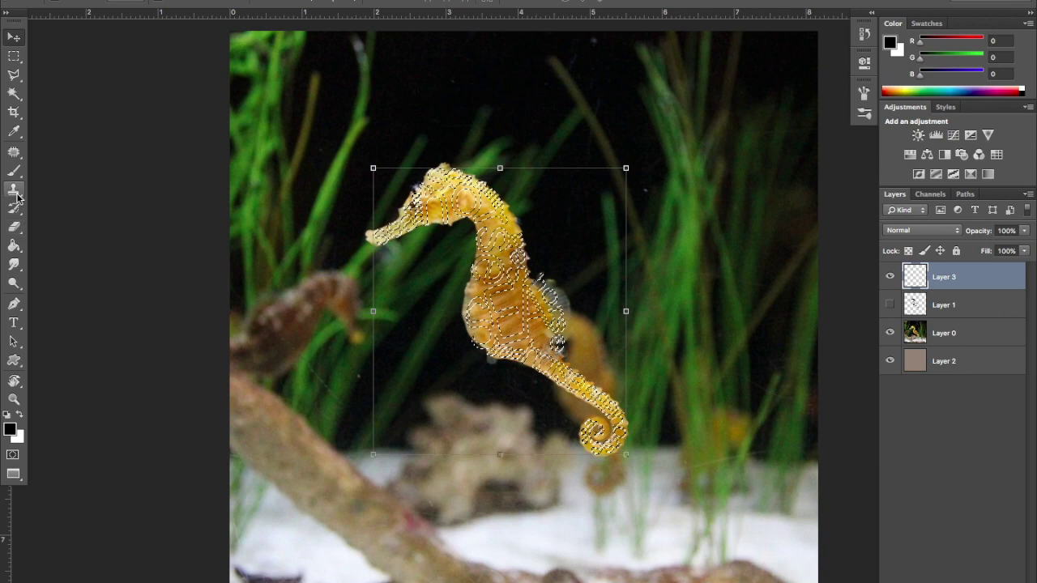
# Step: Set up the Brush tool with a hard round 35 px tip, keeping the empty layer at the top of the layer stack
pyautogui.click(8, 170)
pyautogui.click(73, 4)
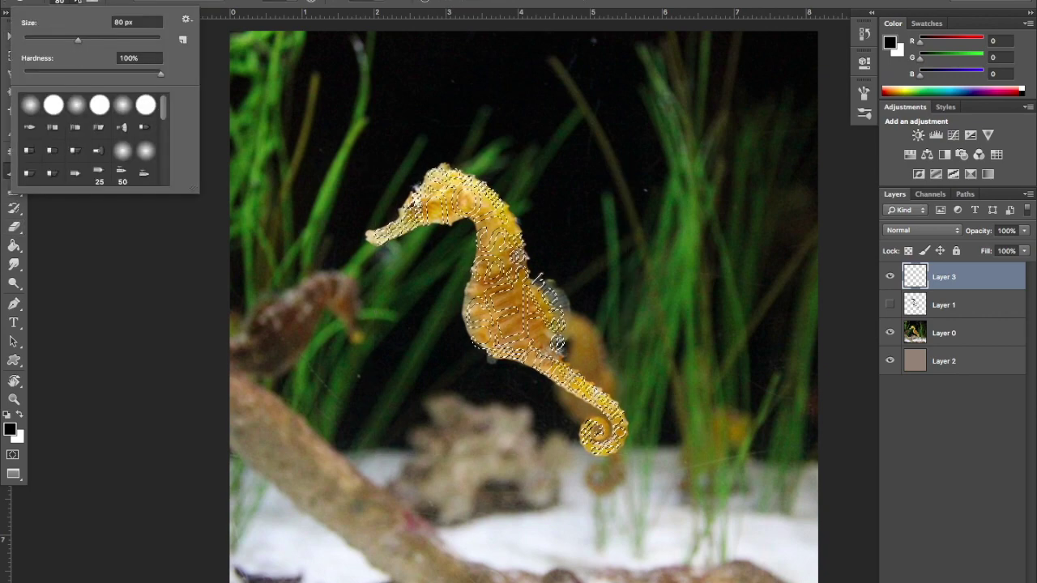
pyautogui.click(864, 91)
pyautogui.moveTo(710, 351); pyautogui.dragTo(675, 354)
pyautogui.click(822, 83)
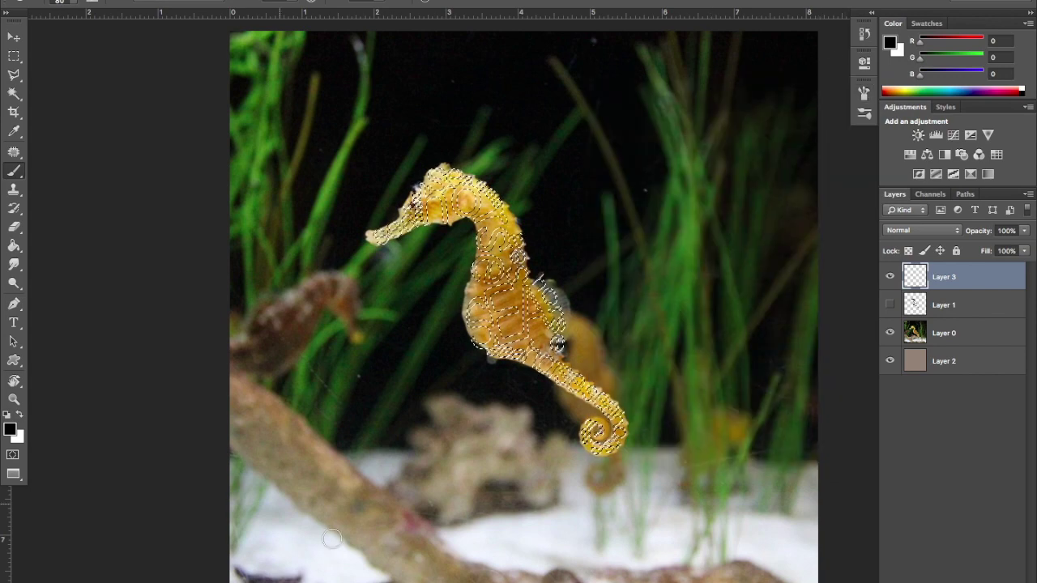
pyautogui.press('[')
pyautogui.press('[')
pyautogui.press('[')
pyautogui.press('[')
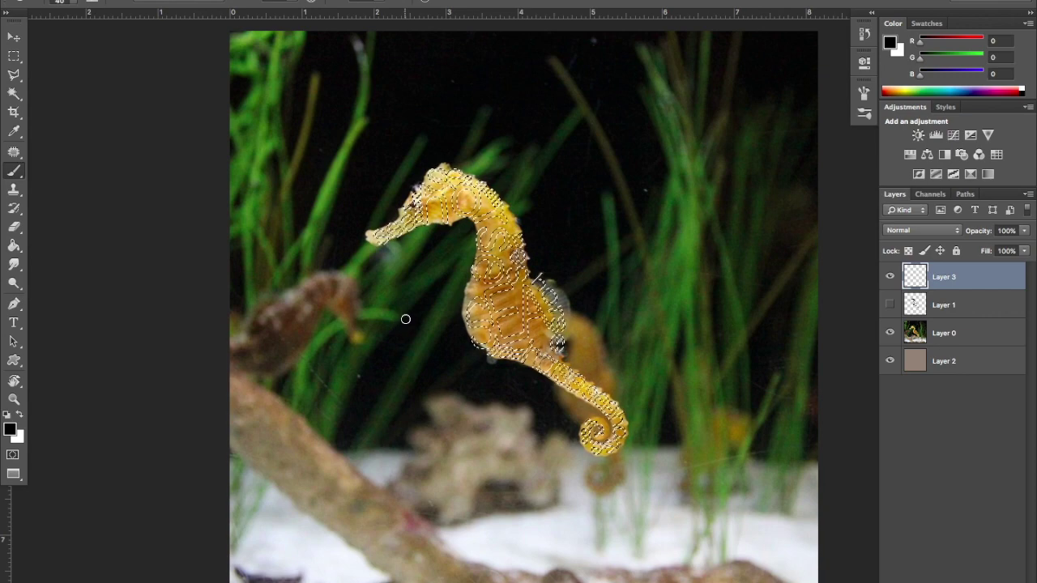
pyautogui.press('[')
pyautogui.hotkey('ctrl', '+')
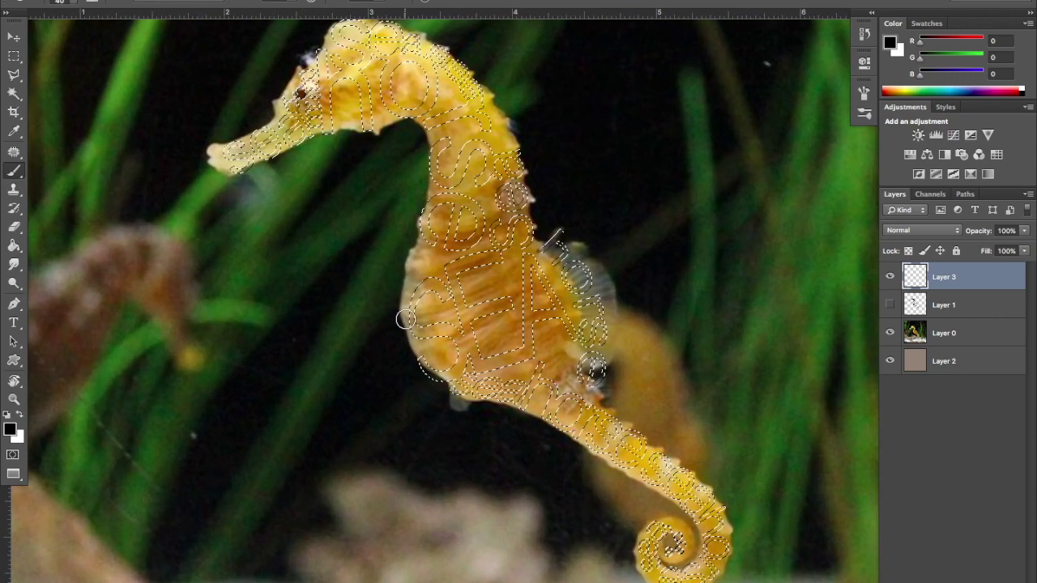
pyautogui.scroll(2, 405, 320)
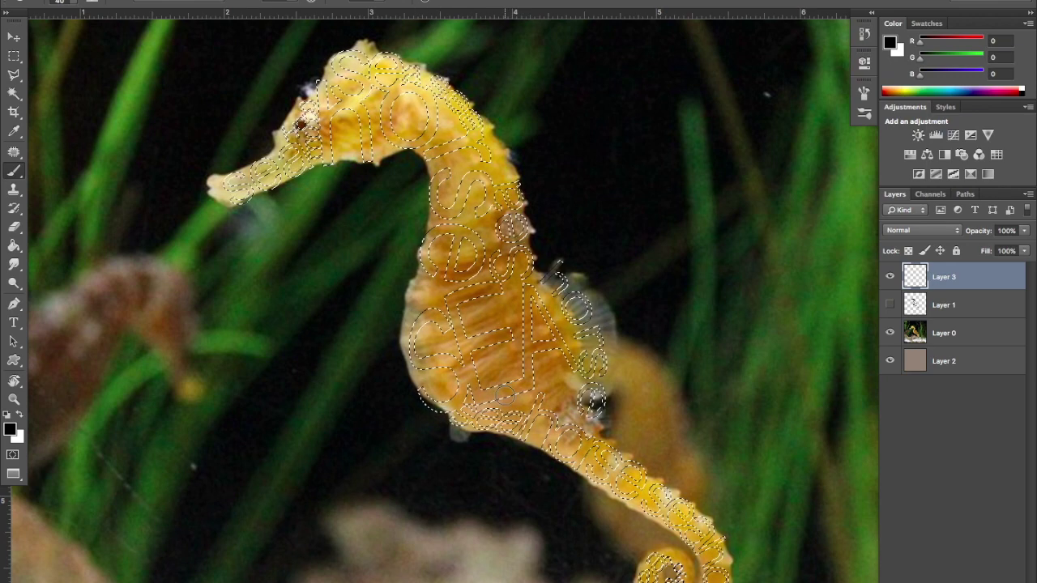
pyautogui.press('super+bracketleft')
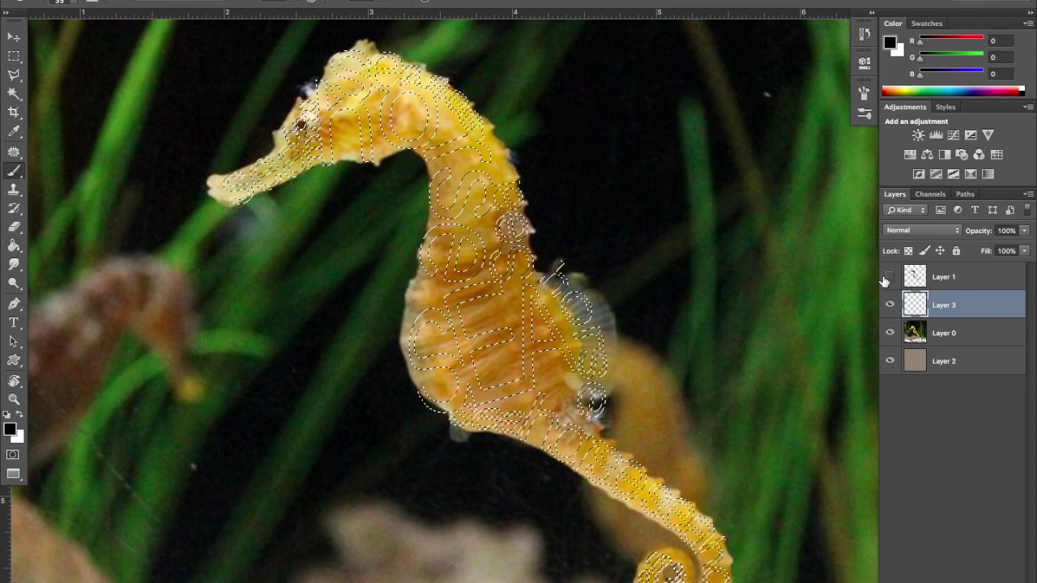
pyautogui.moveTo(972, 314); pyautogui.dragTo(964, 279)
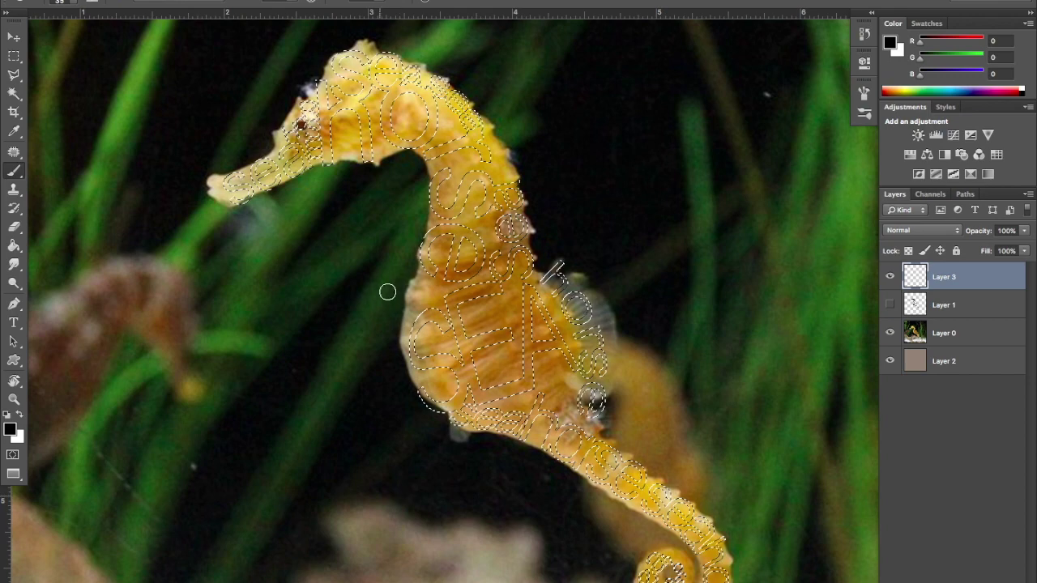
# Step: Sample orange-brown tones from the photo's belly and paint them into the upper parts of the large S and E
pyautogui.keyDown('alt'); pyautogui.click(446, 303); pyautogui.keyUp('alt')
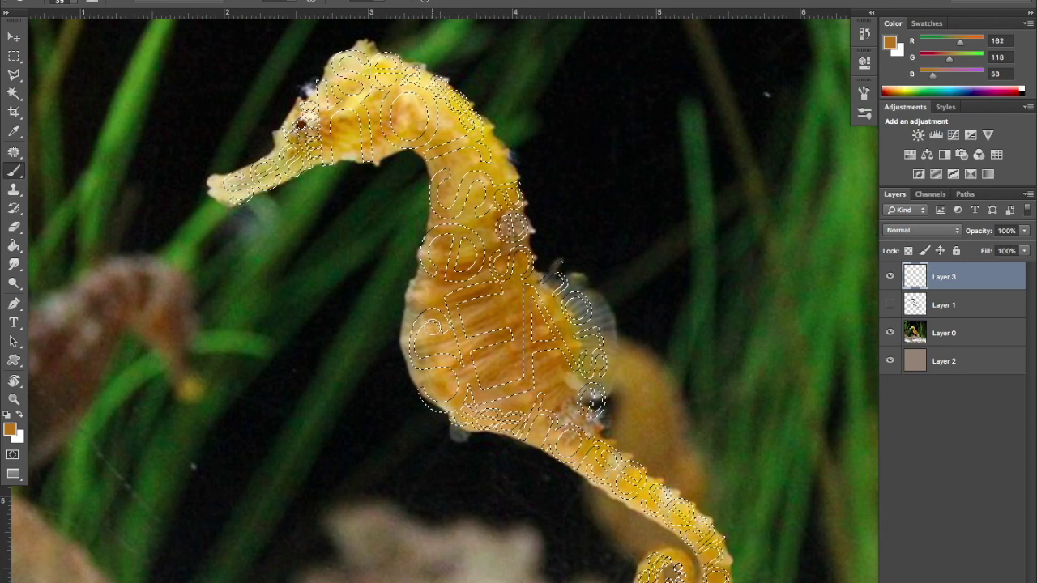
pyautogui.keyDown('alt'); pyautogui.click(478, 294); pyautogui.keyUp('alt')
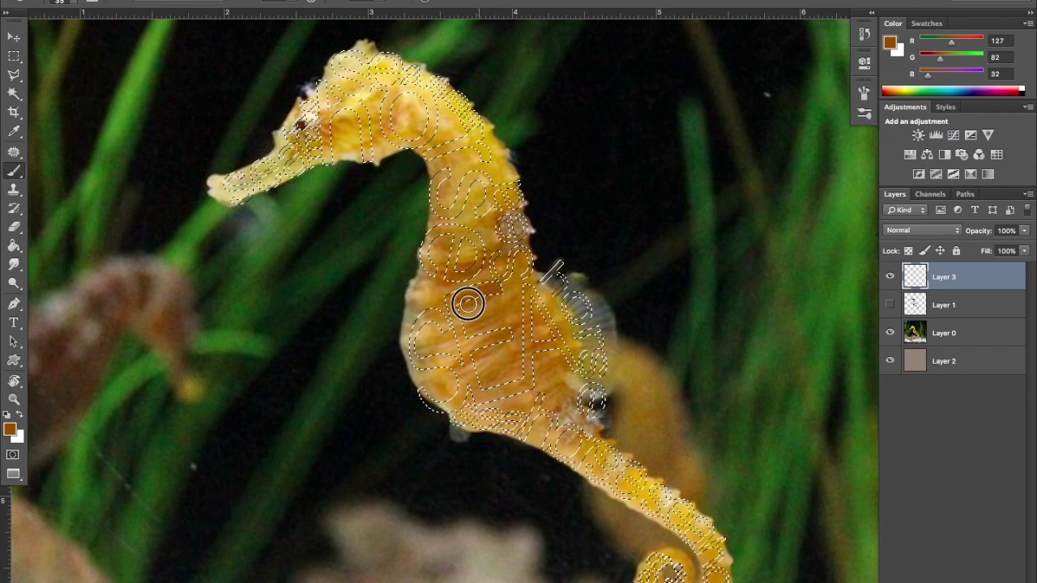
pyautogui.keyDown('alt'); pyautogui.click(444, 298); pyautogui.keyUp('alt')
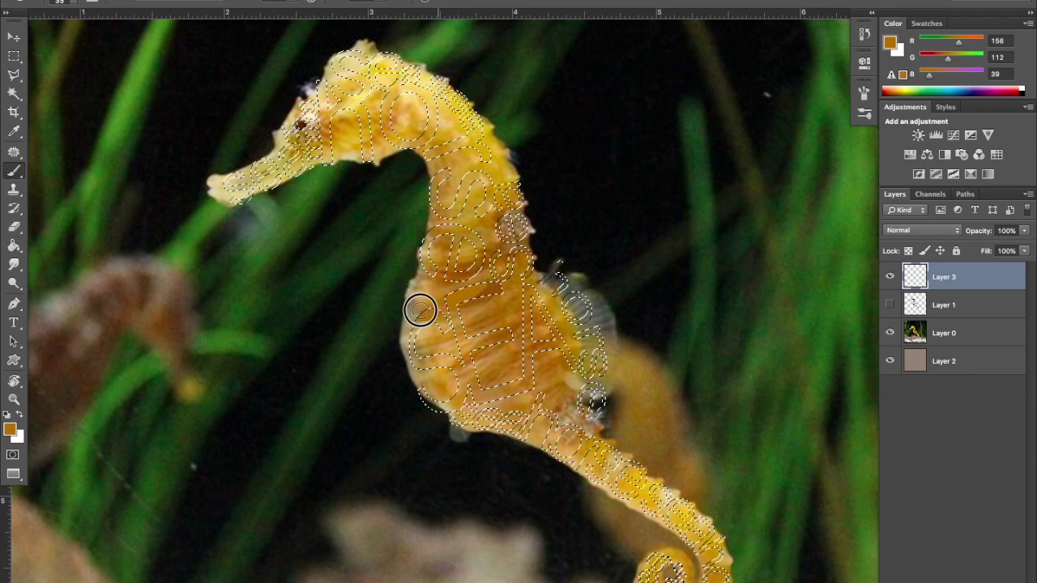
pyautogui.keyDown('alt'); pyautogui.click(440, 323); pyautogui.keyUp('alt')
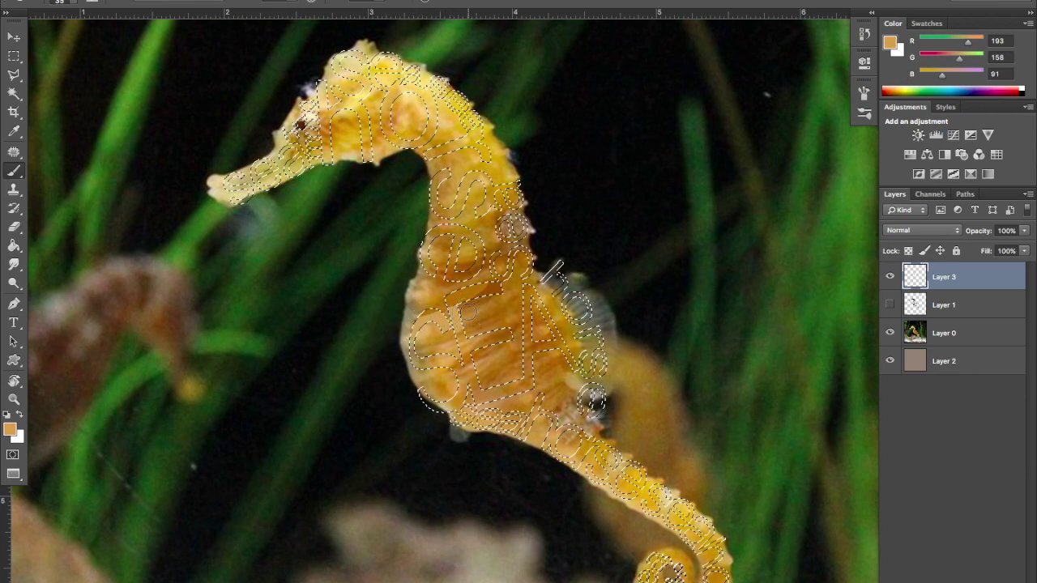
pyautogui.keyDown('alt'); pyautogui.click(433, 340); pyautogui.keyUp('alt')
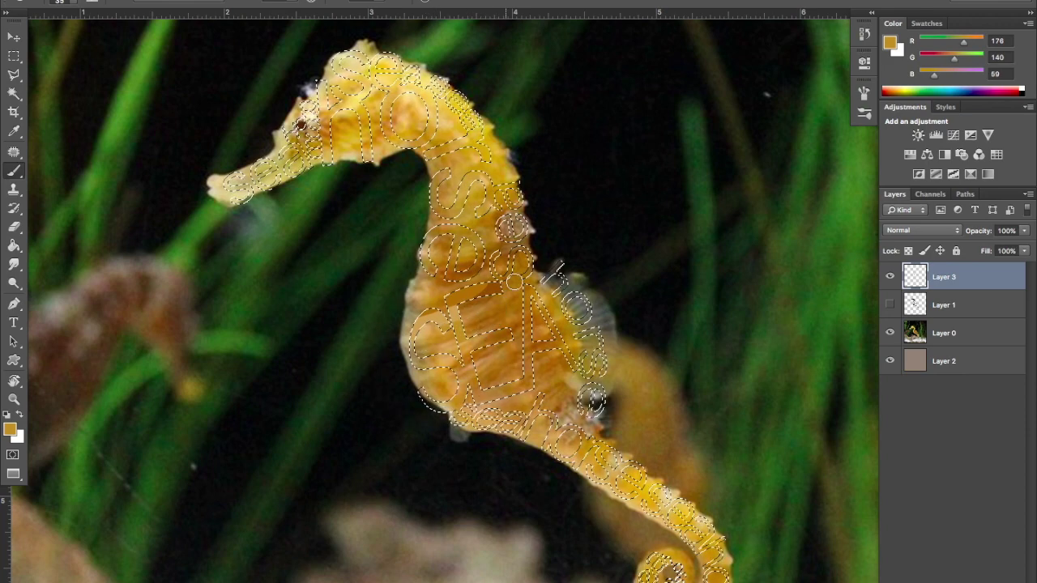
# Step: Sample darker browns where the neck meets the belly and paint the small s and the lower curve of the e
pyautogui.keyDown('alt'); pyautogui.click(511, 281); pyautogui.keyUp('alt')
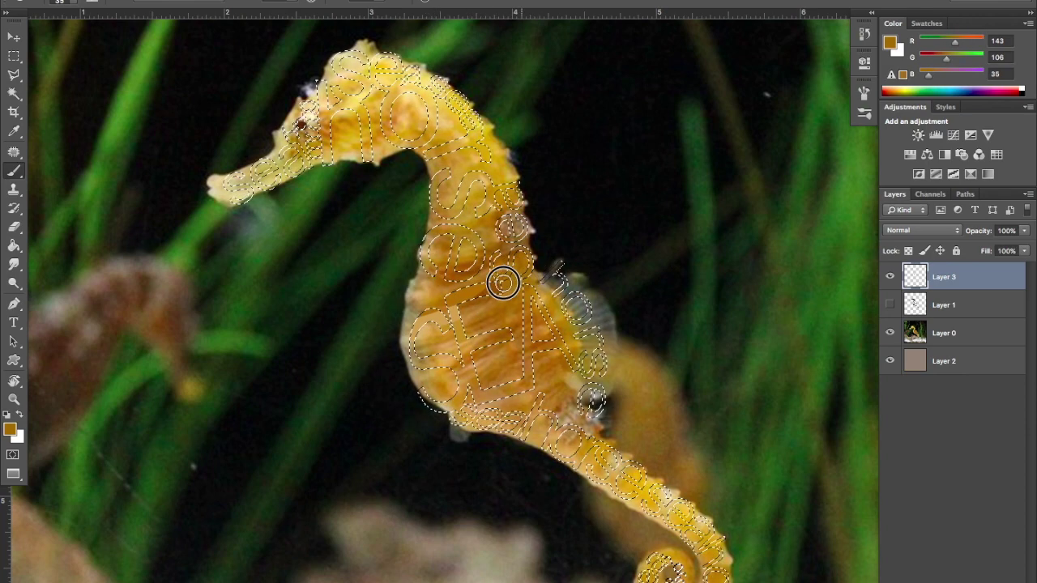
pyautogui.keyDown('alt'); pyautogui.click(483, 276); pyautogui.keyUp('alt')
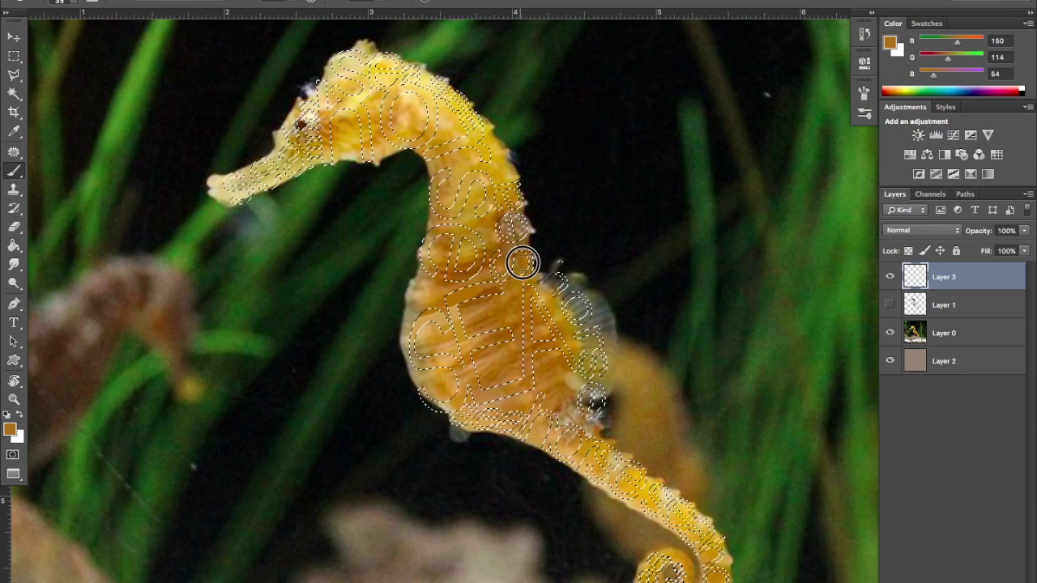
pyautogui.keyDown('alt'); pyautogui.click(486, 262); pyautogui.keyUp('alt')
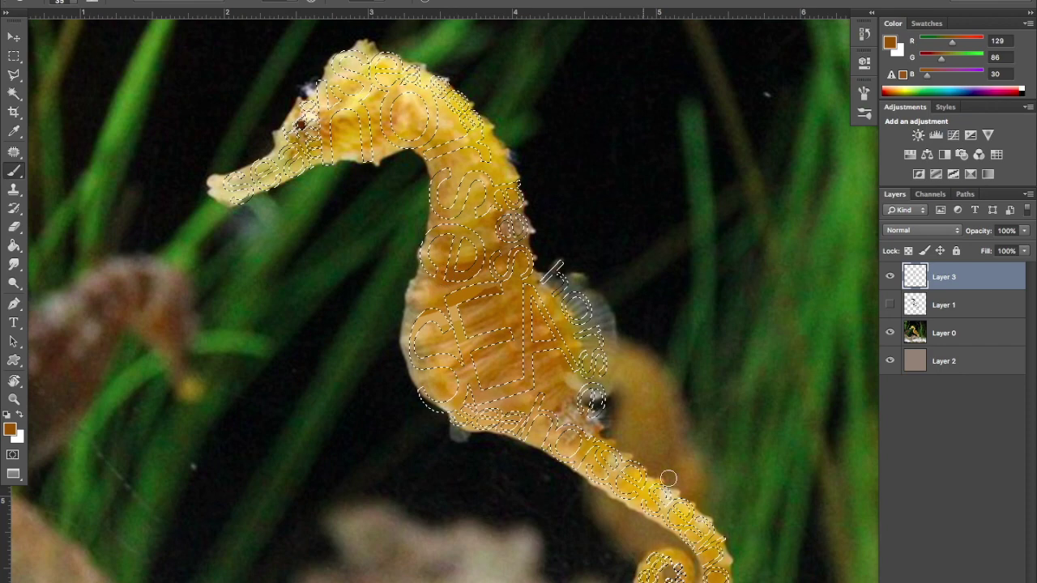
pyautogui.keyDown('alt'); pyautogui.click(447, 278); pyautogui.keyUp('alt')
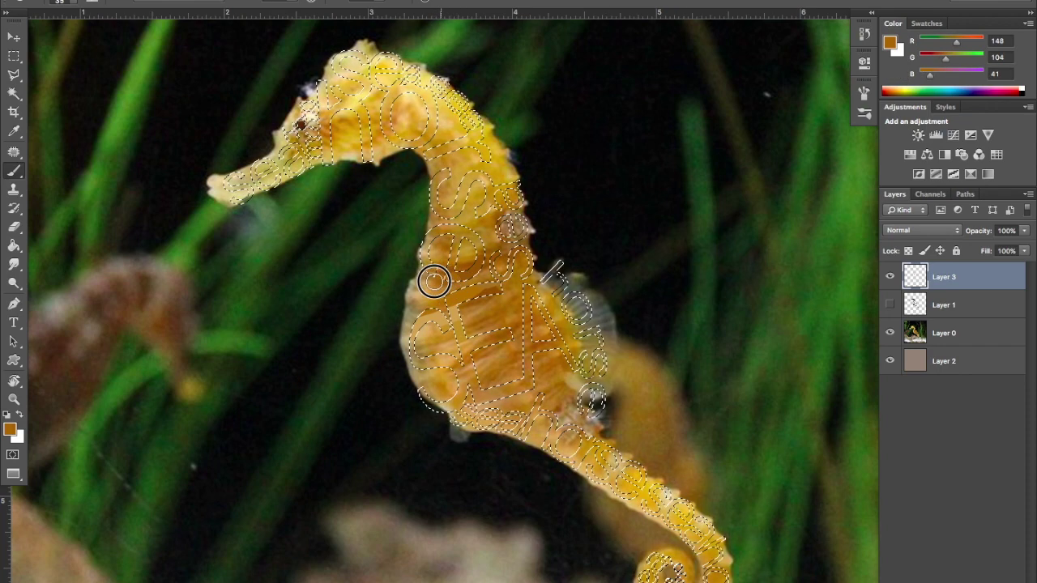
# Step: Check the painted letters against the plain background with the seahorse photo temporarily hidden
pyautogui.click(890, 333)
pyautogui.click(890, 334)
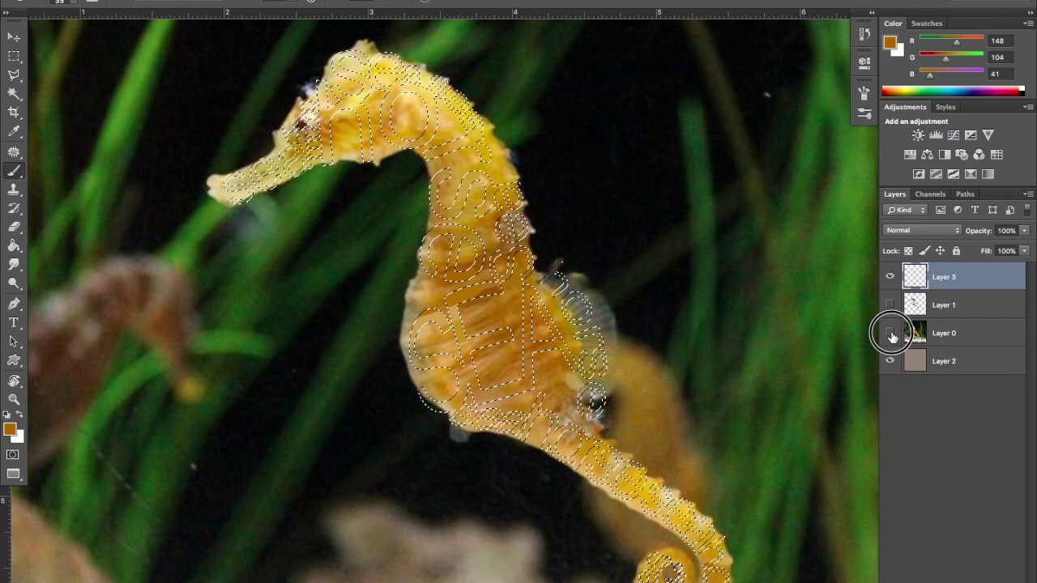
pyautogui.click(890, 334)
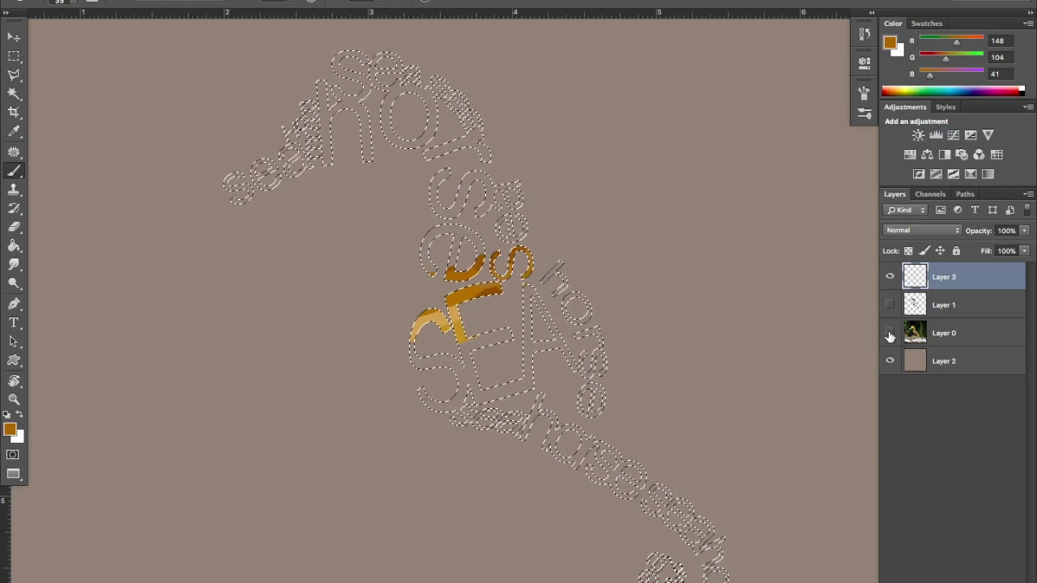
pyautogui.click(890, 334)
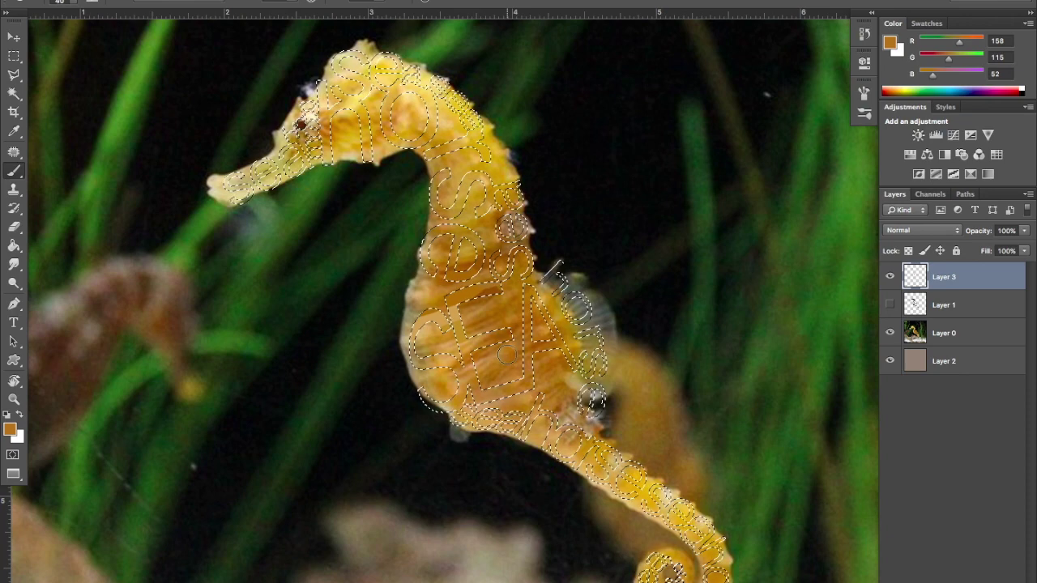
# Step: Enlarge the brush to 800 px and fill all the selected lettering from head to tail with orange-brown RGB 158, 115, 52
pyautogui.press(']')
pyautogui.press(']')
pyautogui.press(']')
pyautogui.press(']')
pyautogui.press(']')
pyautogui.press(']')
pyautogui.press(']')
pyautogui.moveTo(505, 348)
pyautogui.mouseDown()
pyautogui.moveTo(326, 266)
pyautogui.moveTo(375, 186)
pyautogui.moveTo(429, 277)
pyautogui.moveTo(562, 424)
pyautogui.moveTo(566, 450)
pyautogui.moveTo(624, 506)
pyautogui.mouseUp()
pyautogui.scroll(-3, 664, 486)
pyautogui.hscroll(5, 664, 486)
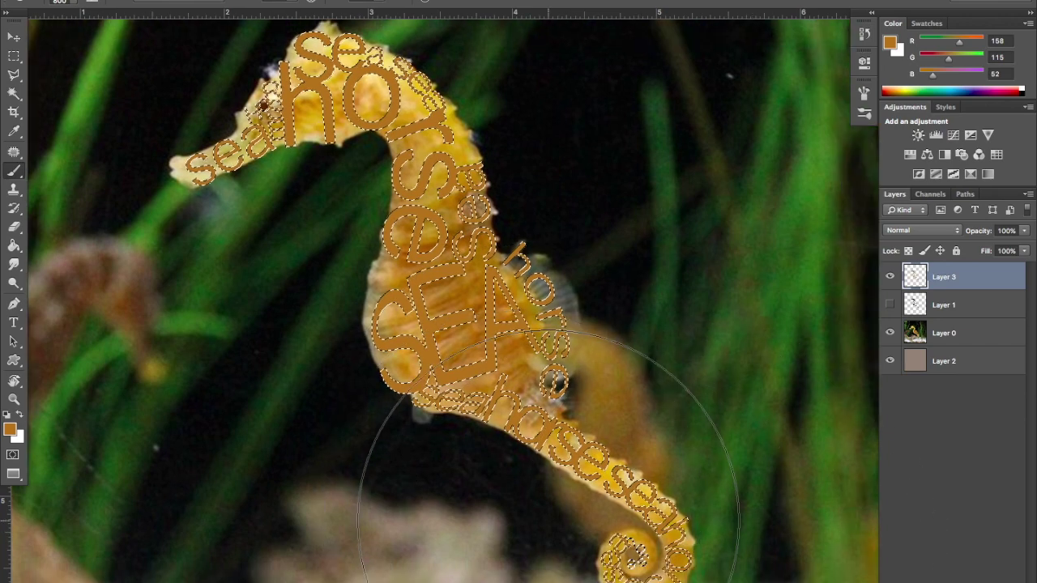
pyautogui.scroll(-1, 601, 351)
pyautogui.hscroll(3, 601, 351)
# Step: Reduce the brush to 125 px, sample yellow RGB 188, 152, 54 from the seahorse's neck, and paint the letters along the head top and upper back
pyautogui.press('[')
pyautogui.press('[')
pyautogui.press('[')
pyautogui.press('[')
pyautogui.press('[')
pyautogui.press('[')
pyautogui.press('[')
pyautogui.press('[')
pyautogui.press('[')
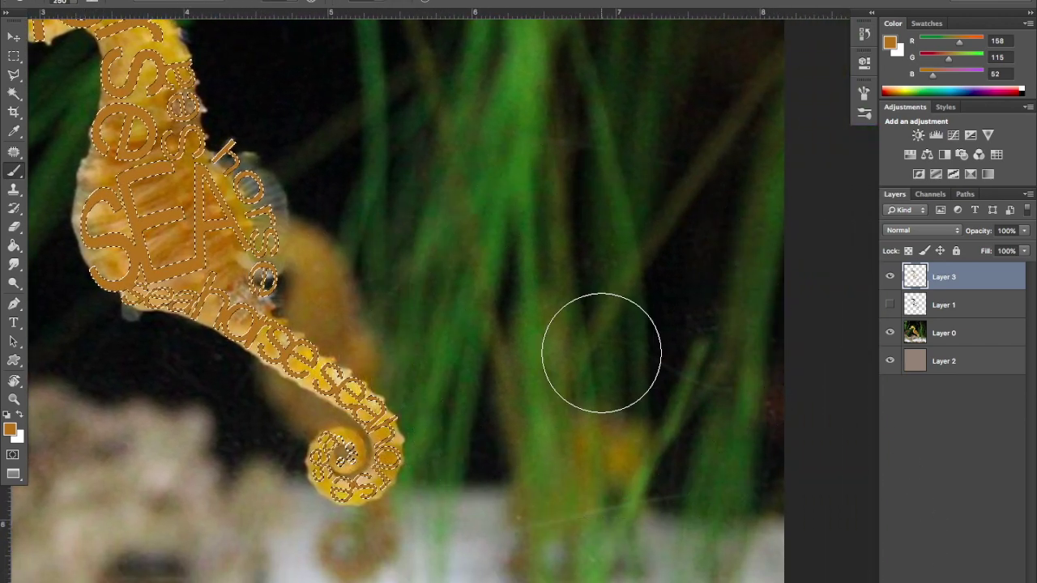
pyautogui.scroll(3, 601, 351)
pyautogui.hscroll(-5, 601, 351)
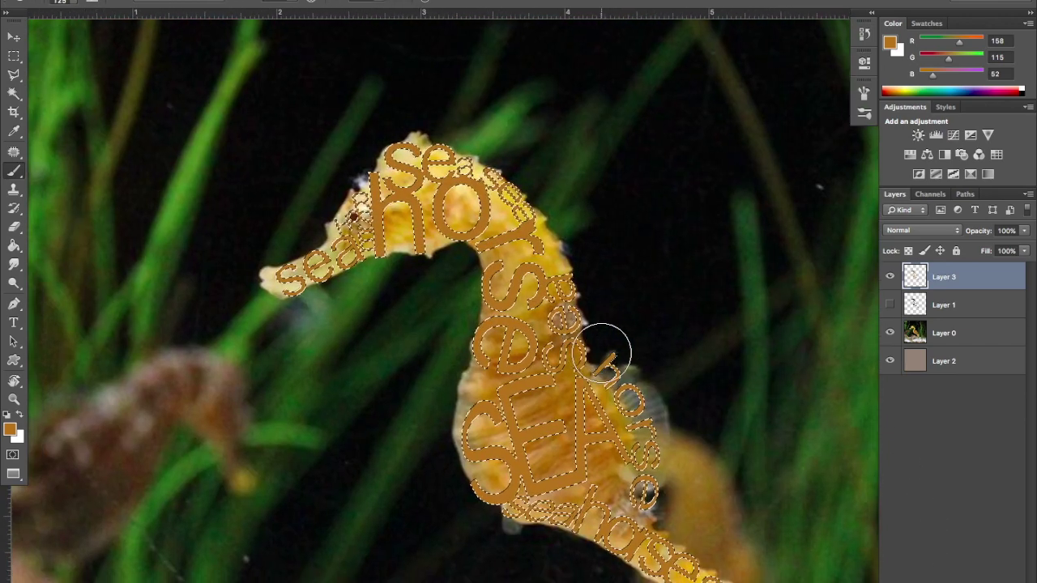
pyautogui.keyDown('alt'); pyautogui.click(547, 263); pyautogui.keyUp('alt')
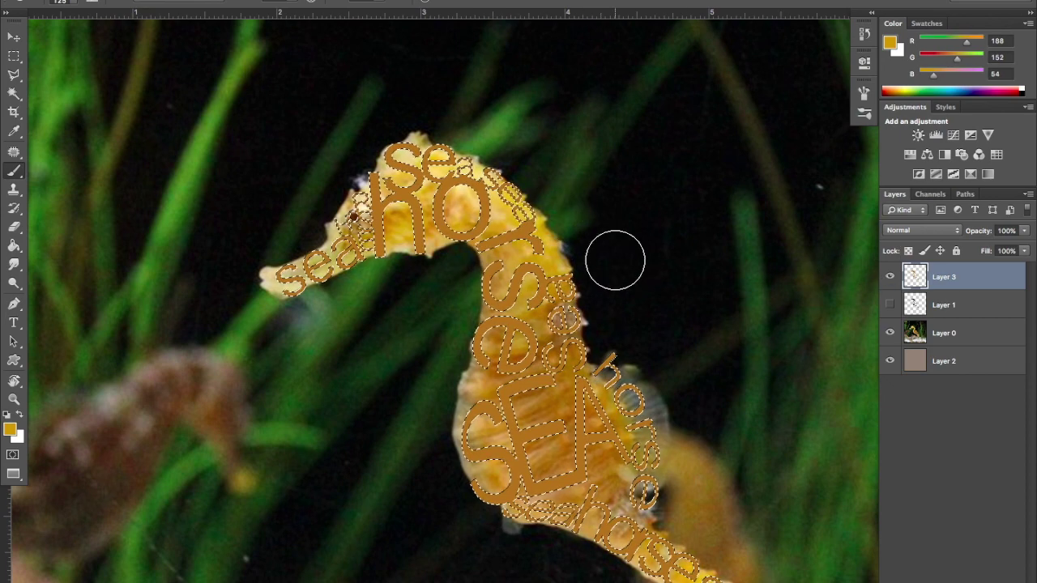
pyautogui.click(296, 4)
pyautogui.moveTo(240, 11); pyautogui.dragTo(238, 11)
pyautogui.press(']')
pyautogui.press(']')
pyautogui.press(']')
pyautogui.press(']')
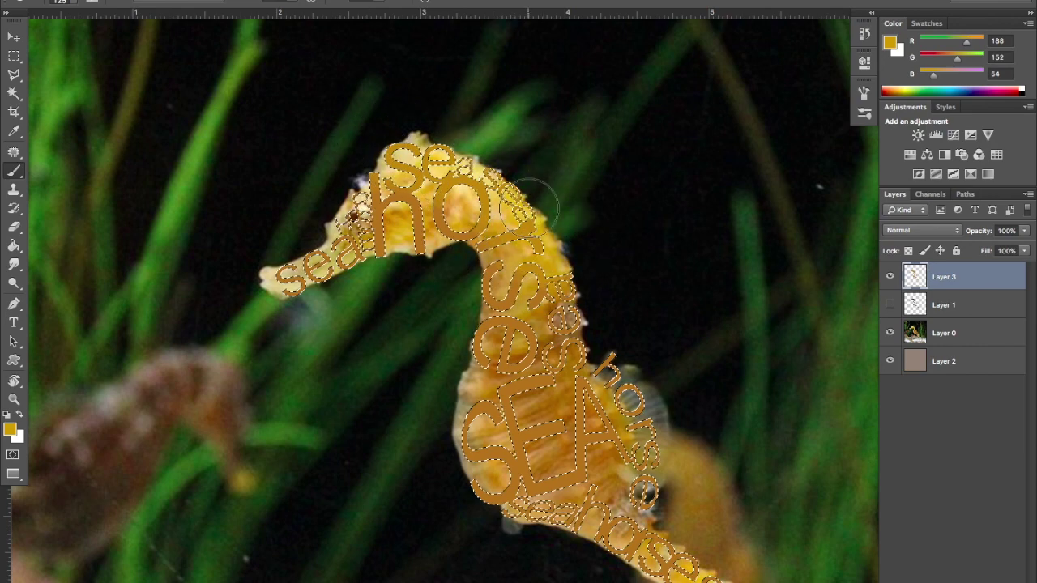
# Step: Compare the yellow-tinted lettering with and without the seahorse photo behind it
pyautogui.click(890, 333)
pyautogui.click(890, 333)
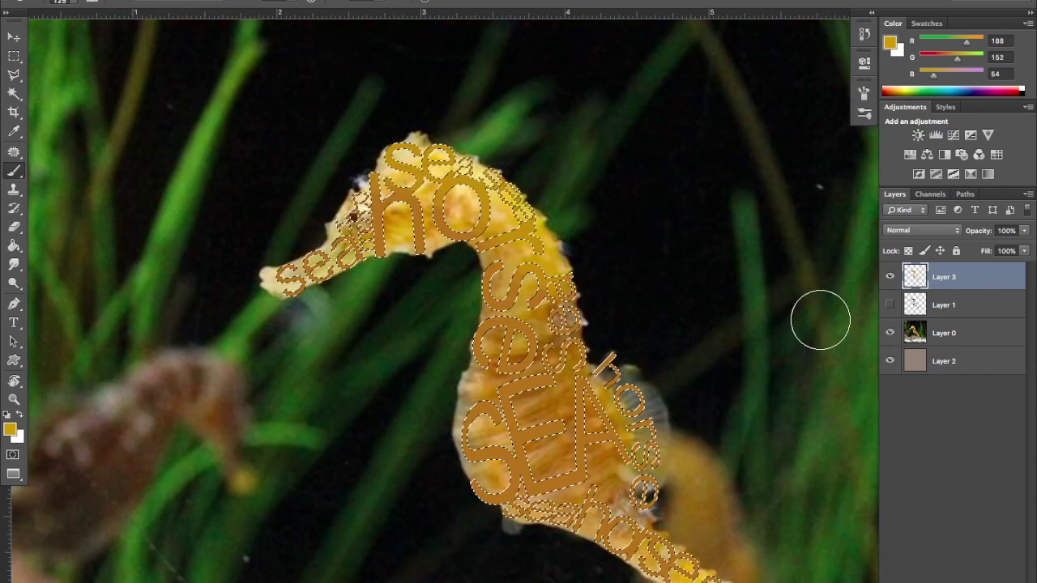
pyautogui.click(891, 334)
pyautogui.click(890, 333)
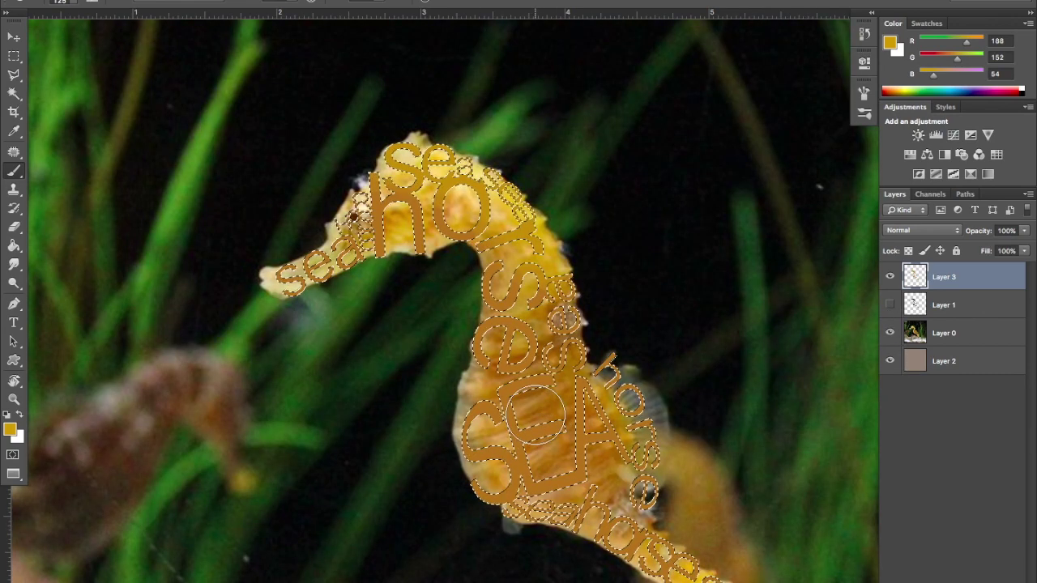
# Step: Sample brown RGB 153, 108, 48 from the belly and touch up where the large e meets the E with a 40 px brush at adjusted opacity
pyautogui.keyDown('alt'); pyautogui.click(518, 359); pyautogui.keyUp('alt')
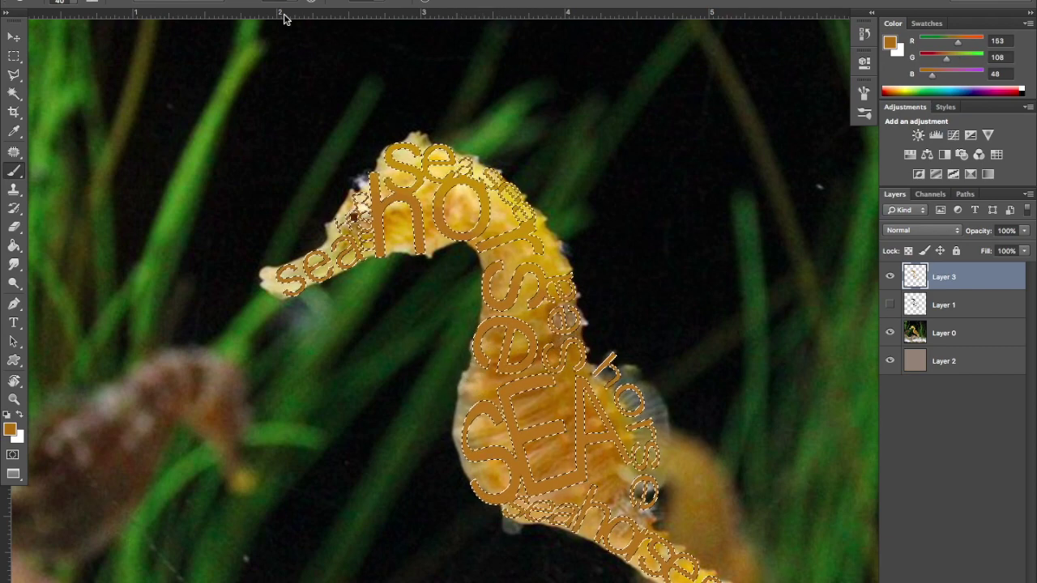
pyautogui.moveTo(293, 3); pyautogui.dragTo(318, 4)
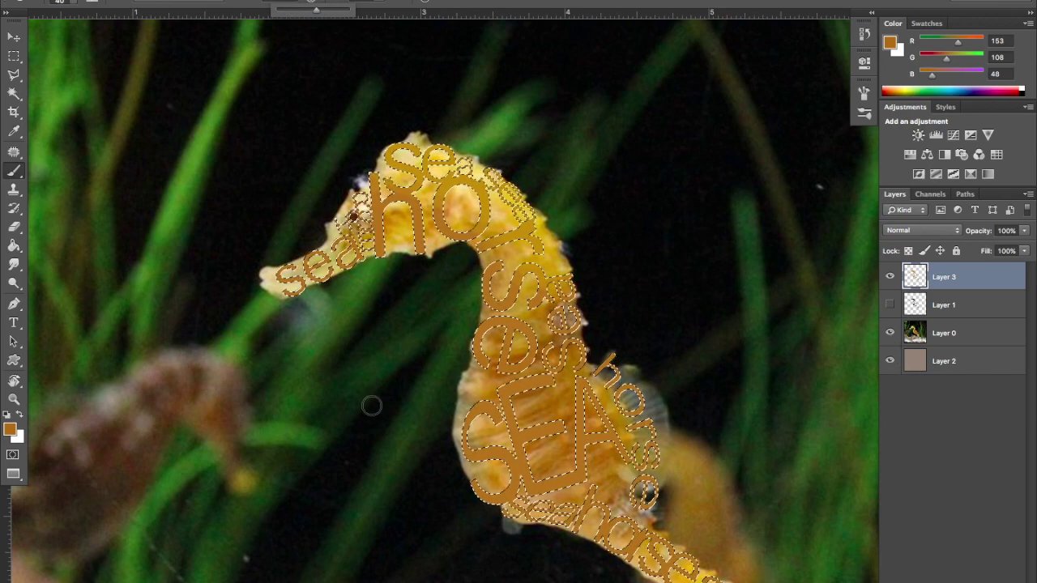
pyautogui.click(502, 366)
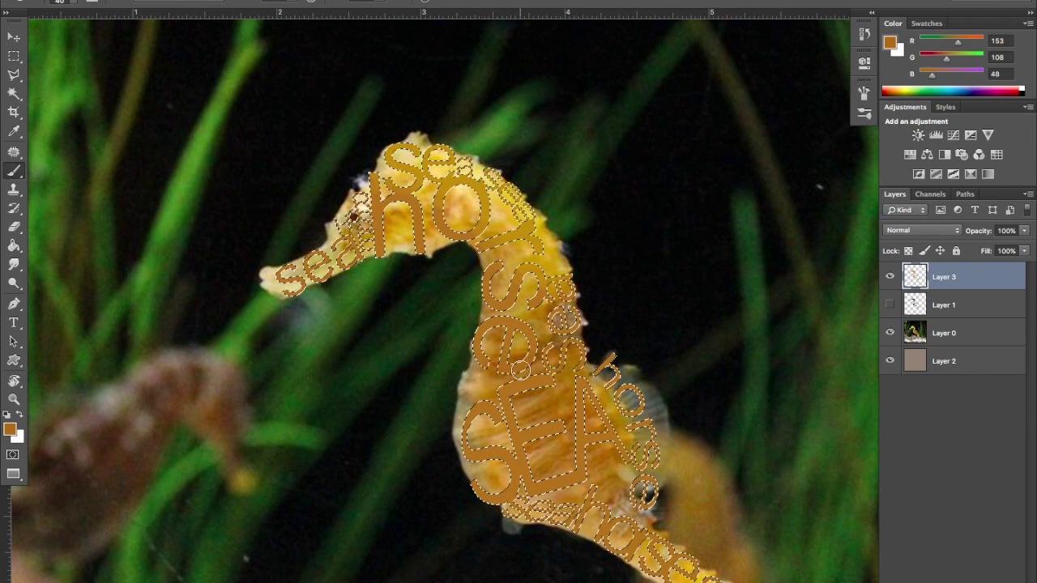
# Step: Hide the seahorse photo layer to view the whole painted lettering on the plain background
pyautogui.click(889, 332)
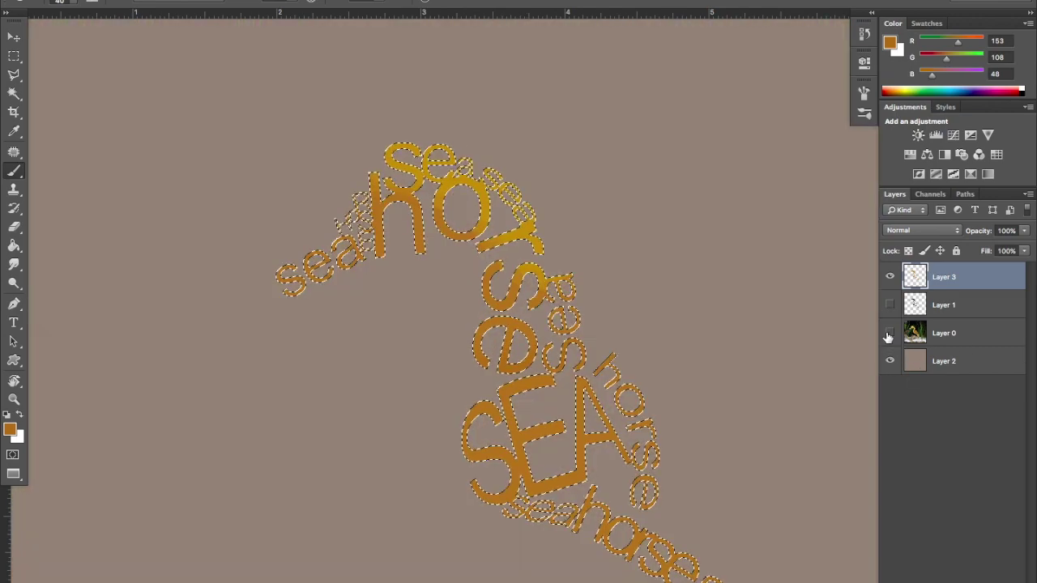
pyautogui.scroll(-2, 749, 311)
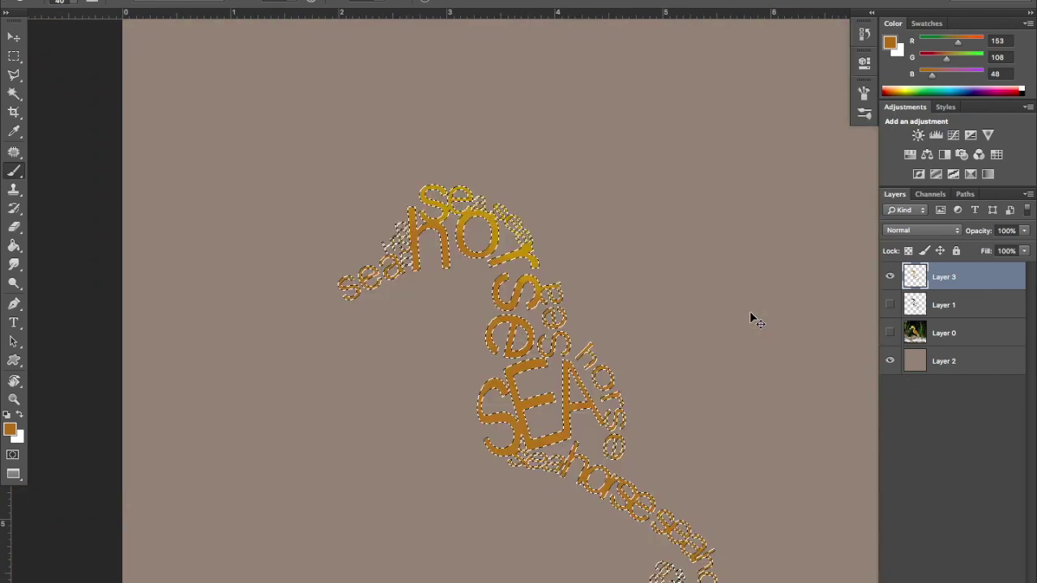
pyautogui.scroll(-2, 750, 311)
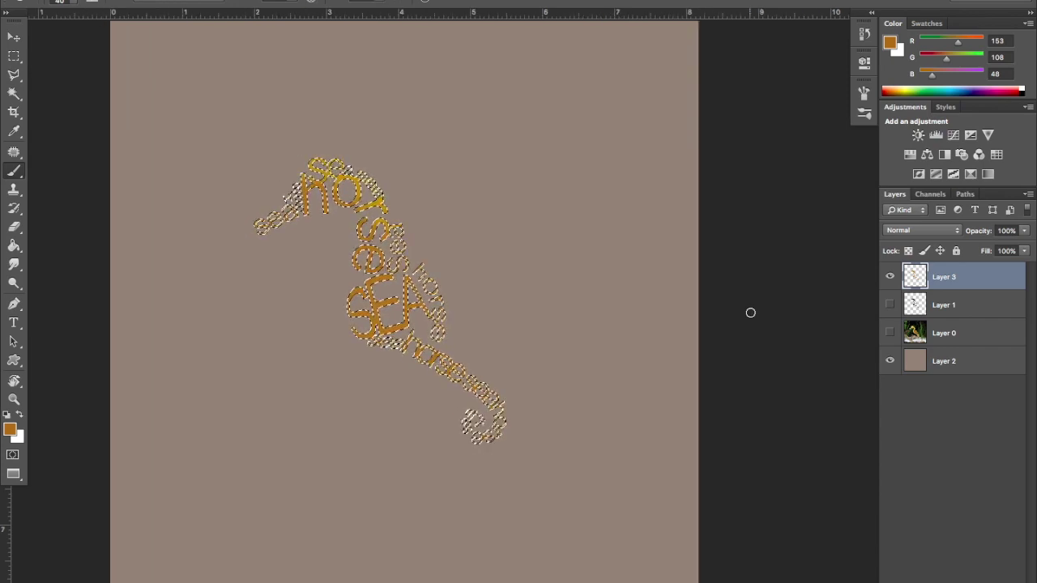
# Step: Clear the lettering selection, reload it from the letter shapes on Layer 1, and deselect again
pyautogui.hotkey('ctrl', 'd')
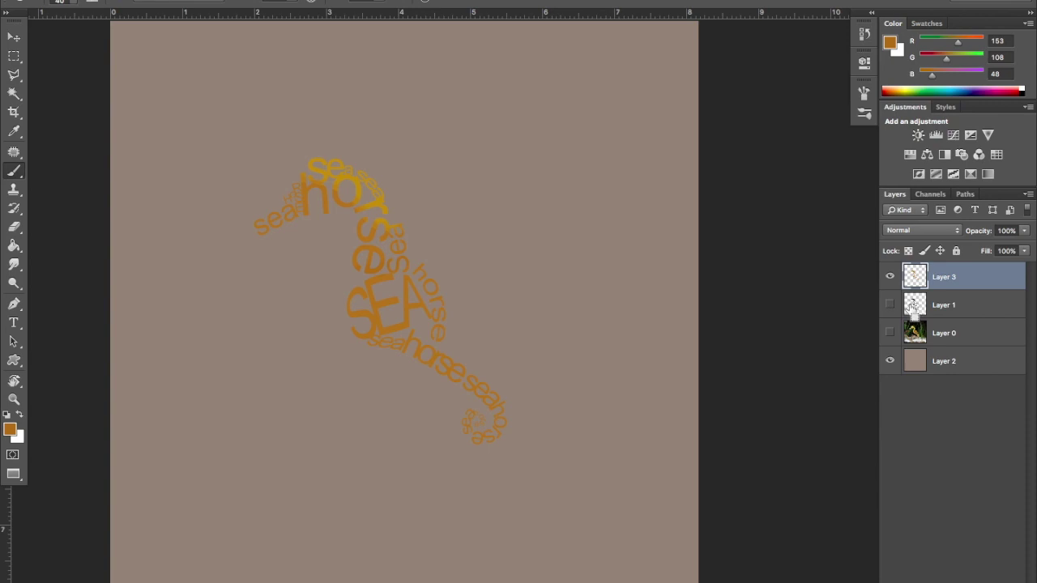
pyautogui.keyDown('ctrl'); pyautogui.click(912, 309); pyautogui.keyUp('ctrl')
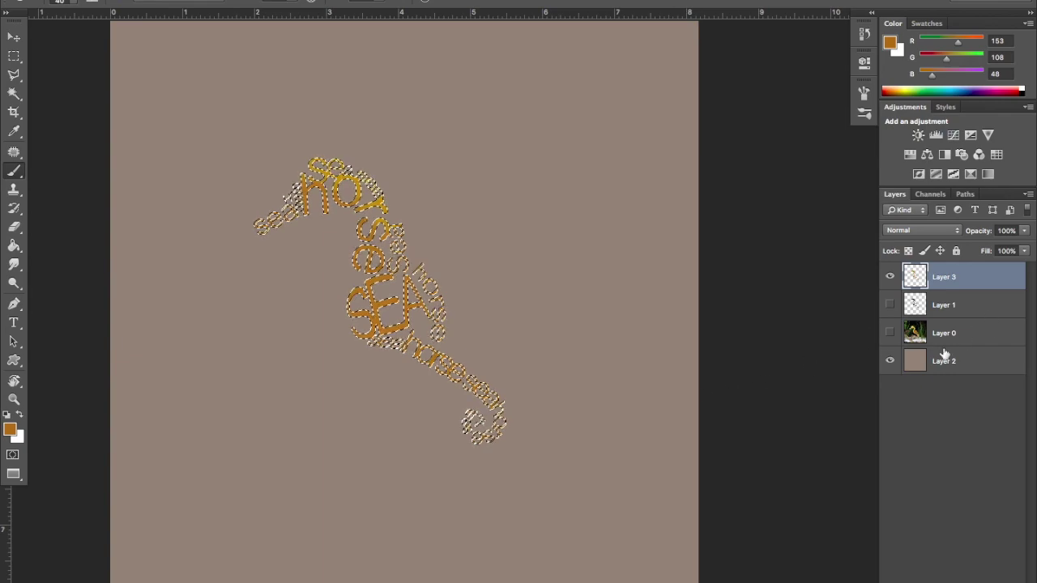
pyautogui.hotkey('ctrl', 'd')
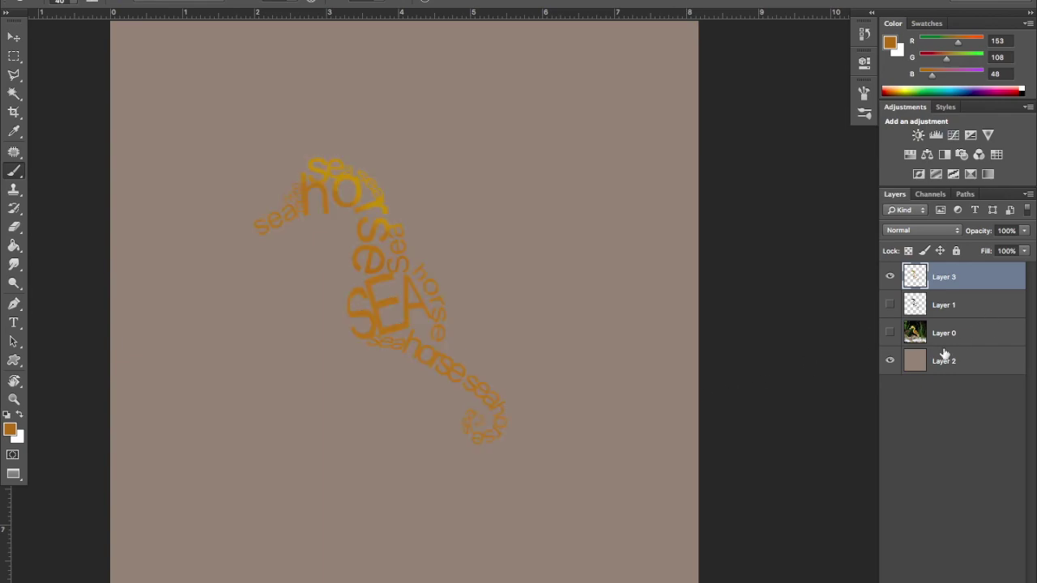